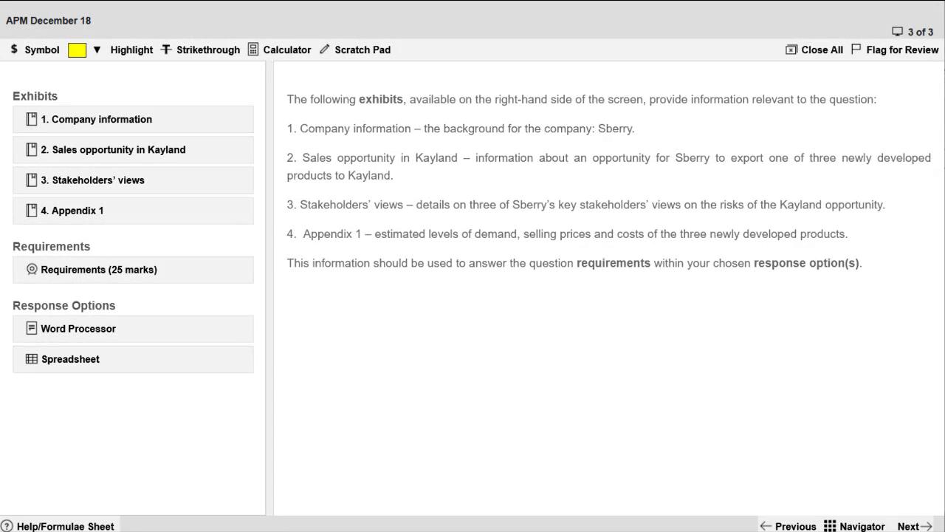
Step: Check the status of each exam question in the question overview
left_click(844, 526)
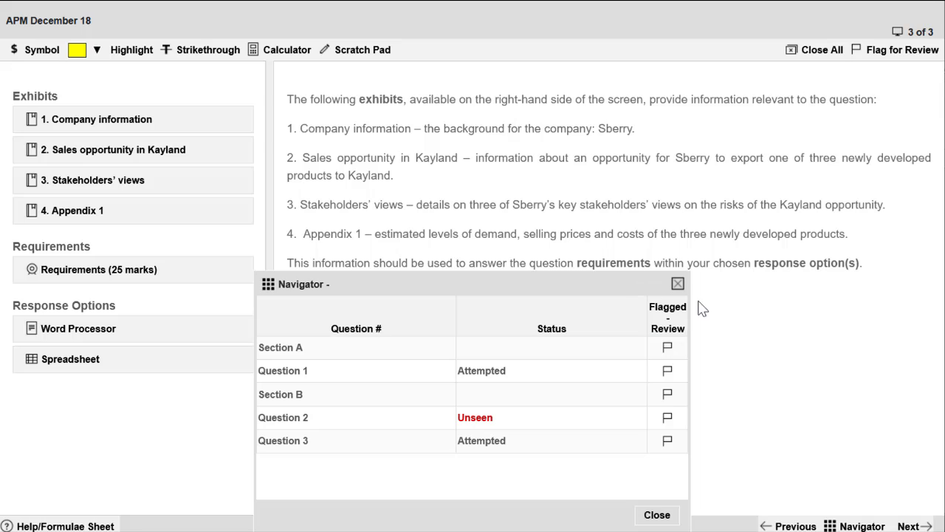
left_click(678, 283)
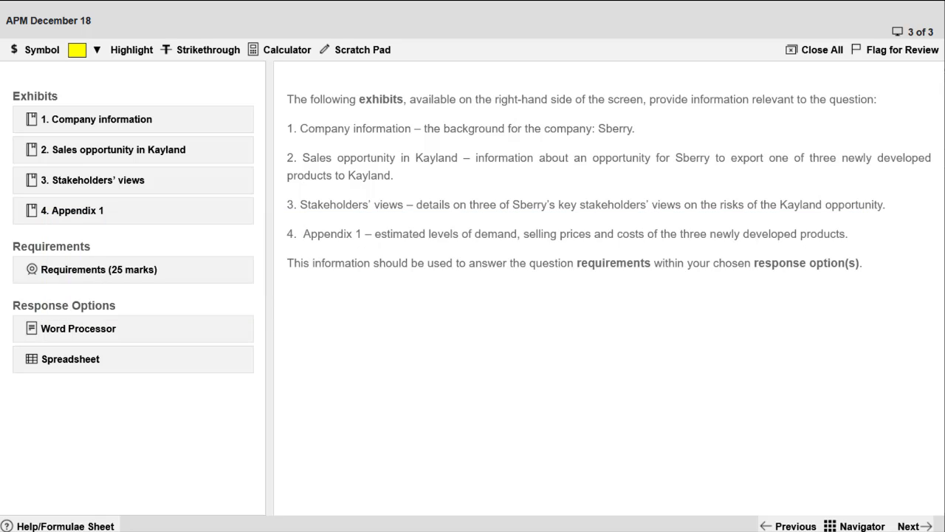
Step: Copy the full text of requirements (a) to (c) into the blank word processor response
left_click(78, 276)
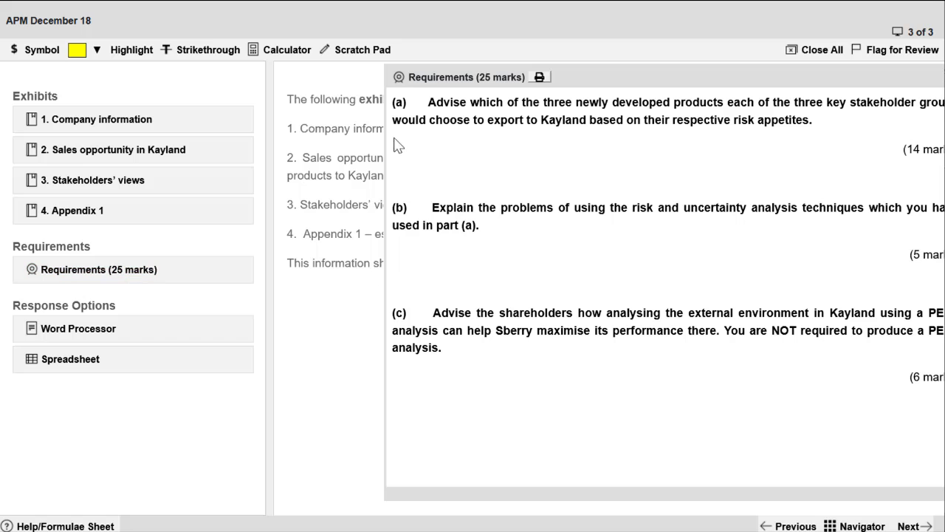
left_click_drag(391, 101, 942, 380)
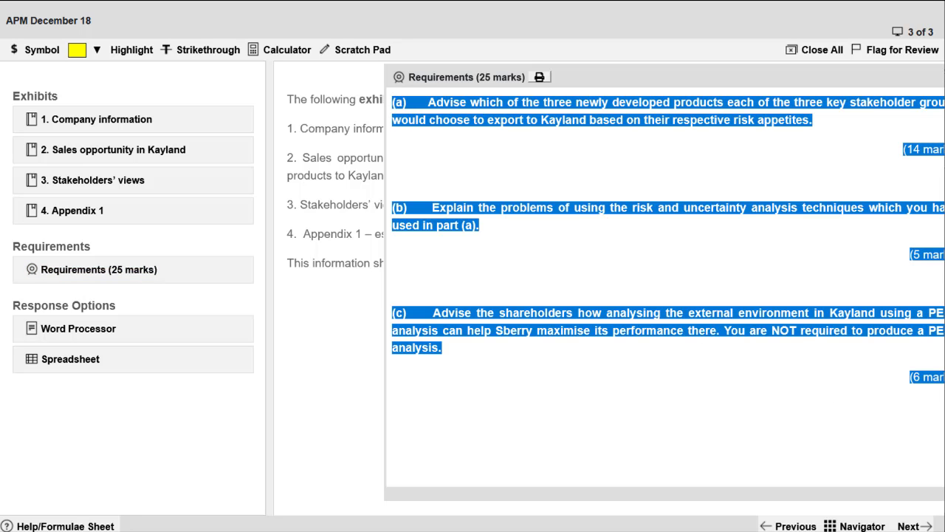
left_click(23, 336)
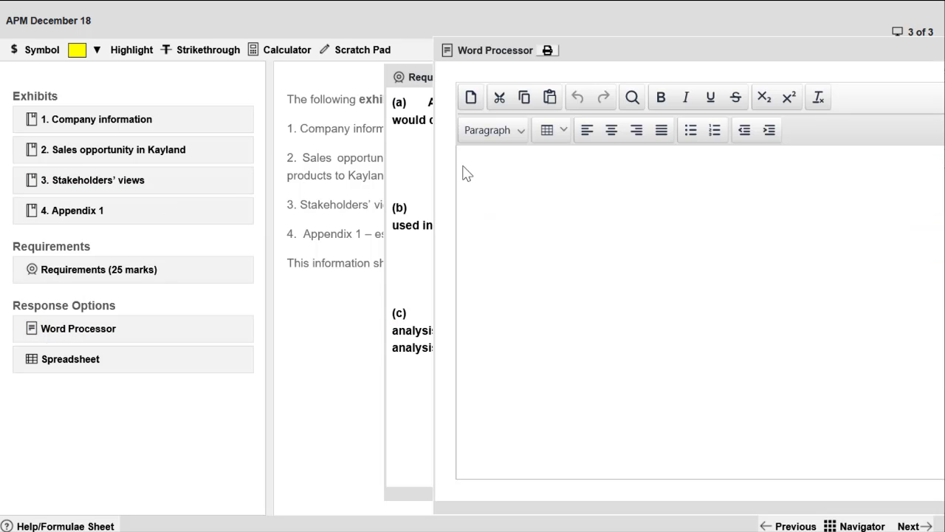
left_click(503, 165)
key("ctrl+v")
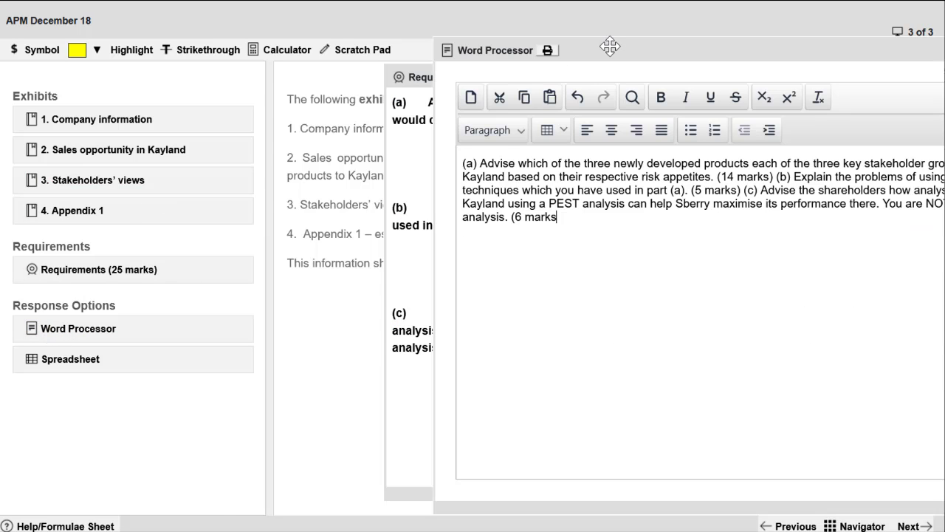
Step: Space out the pasted requirements with blank lines after parts (a) and (b) and before part (c)'s mark allocation
left_click_drag(611, 46, 400, 56)
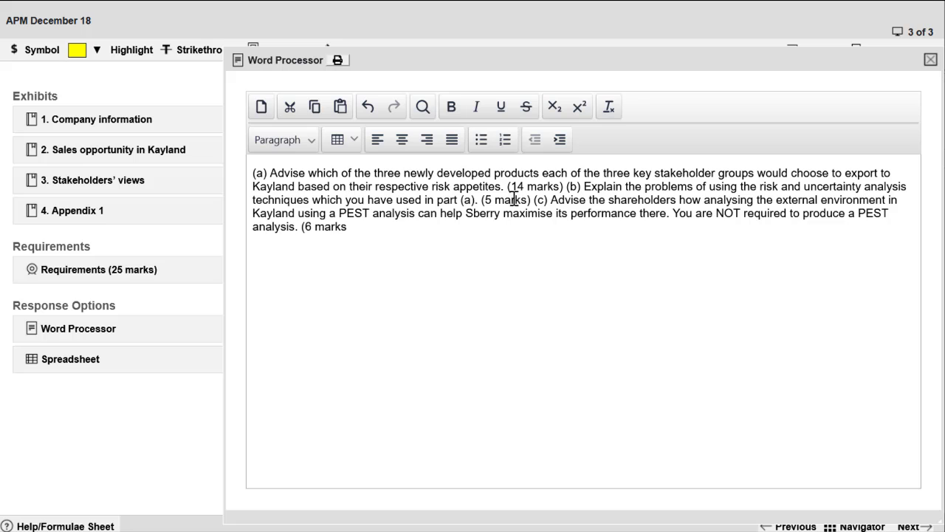
left_click(565, 186)
key("Return")
key("Return")
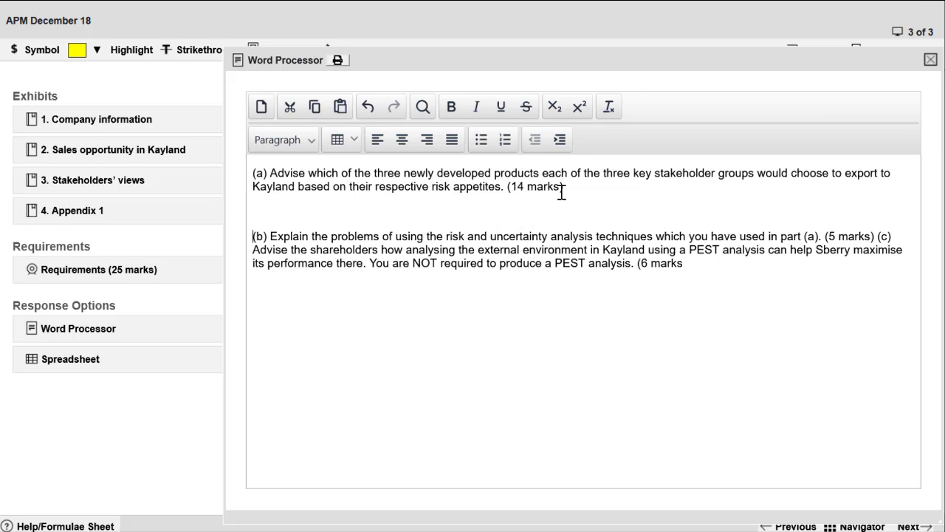
key("Return")
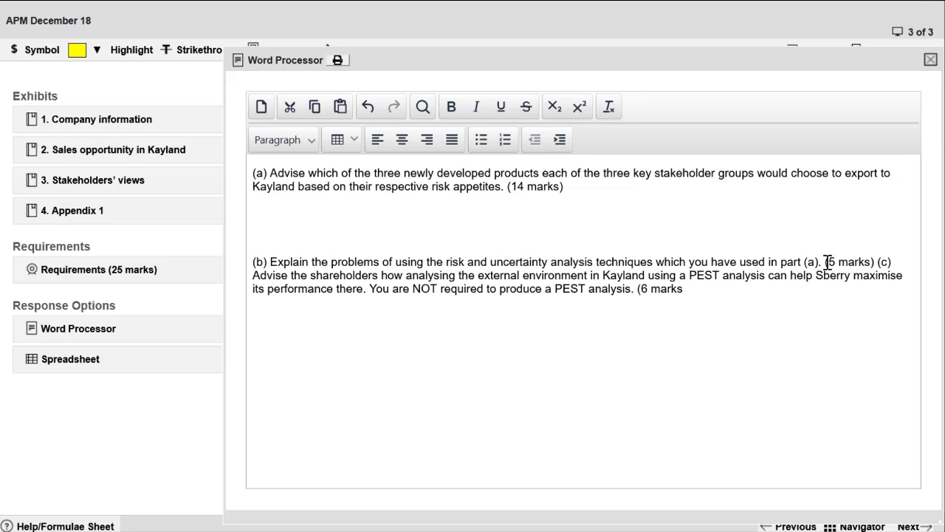
left_click(878, 262)
key("Return")
key("Return")
key("Return")
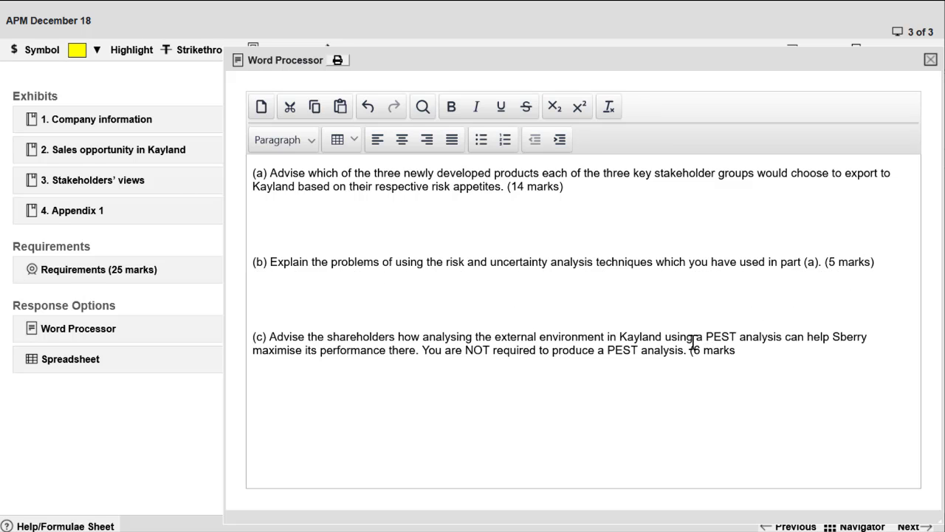
left_click(690, 350)
key("Return")
key("Return")
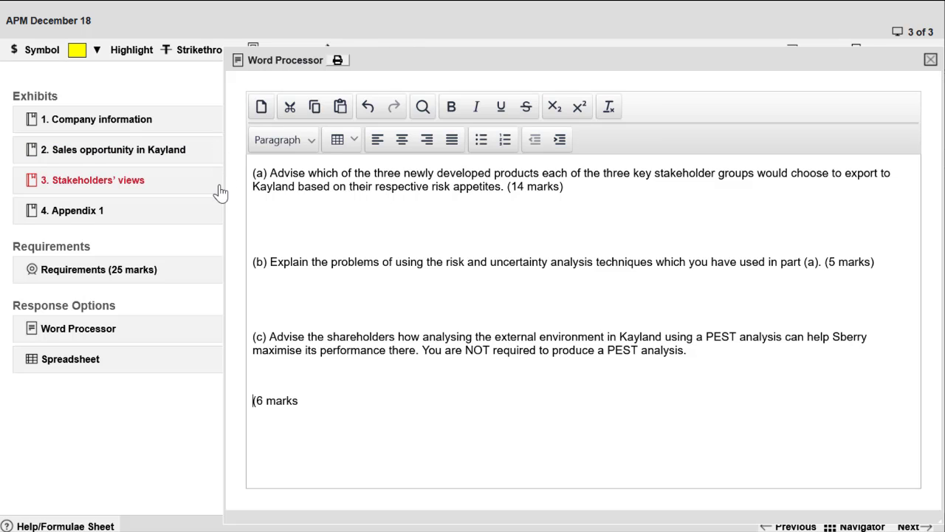
Step: Put away the word processor response and examine the Company information, Sales opportunity in Kayland and Stakeholders' views exhibits
left_click_drag(506, 57, 396, 39)
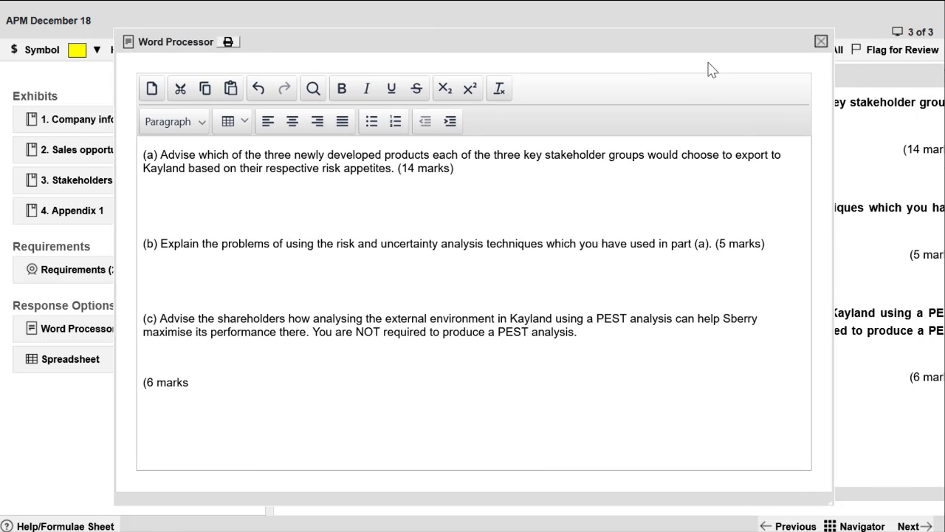
left_click(821, 41)
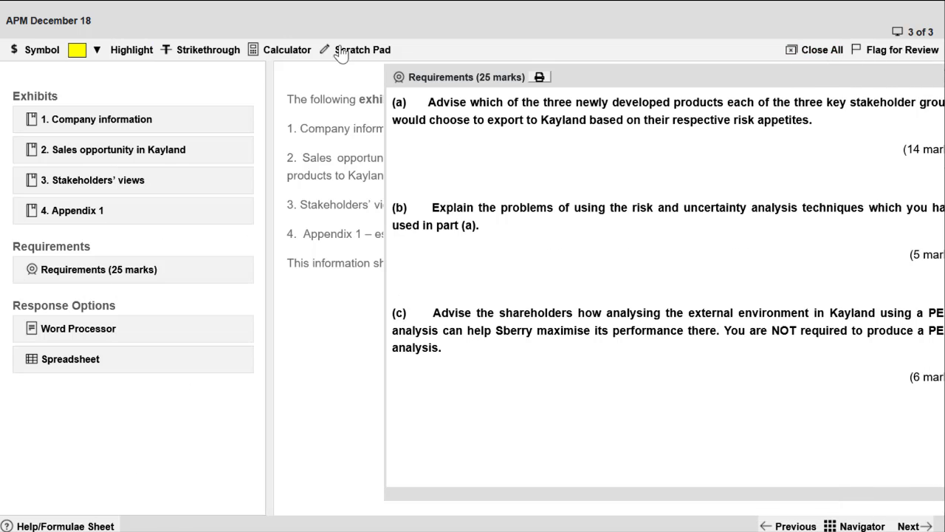
left_click(117, 121)
left_click_drag(601, 92, 527, 58)
left_click(126, 149)
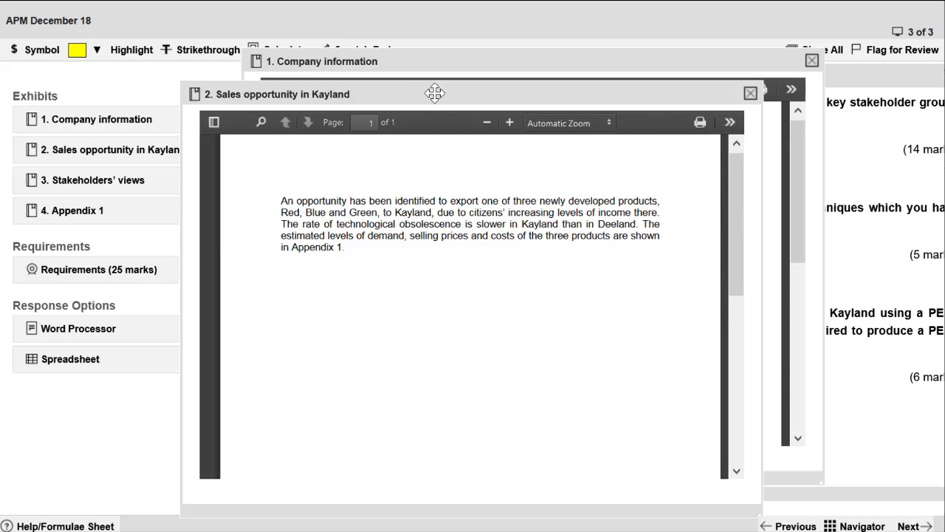
left_click_drag(435, 93, 502, 88)
left_click(80, 180)
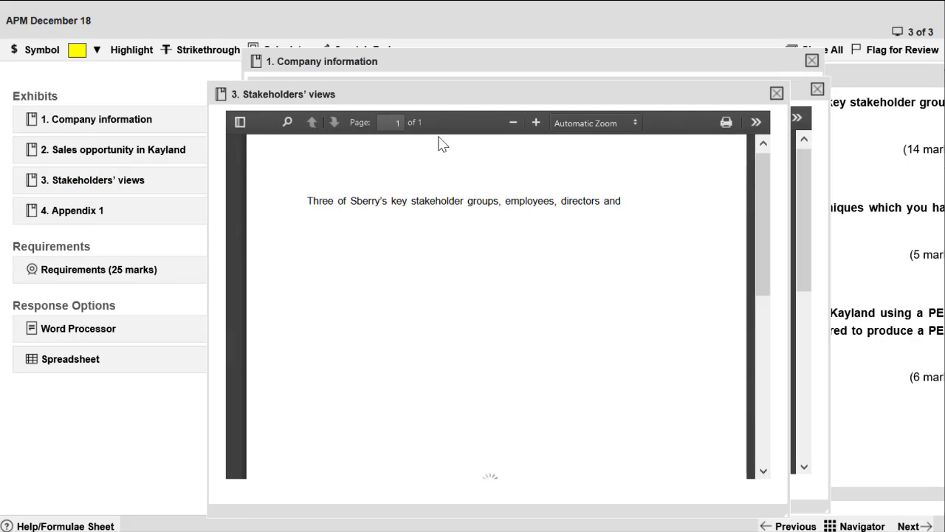
left_click_drag(439, 95, 482, 90)
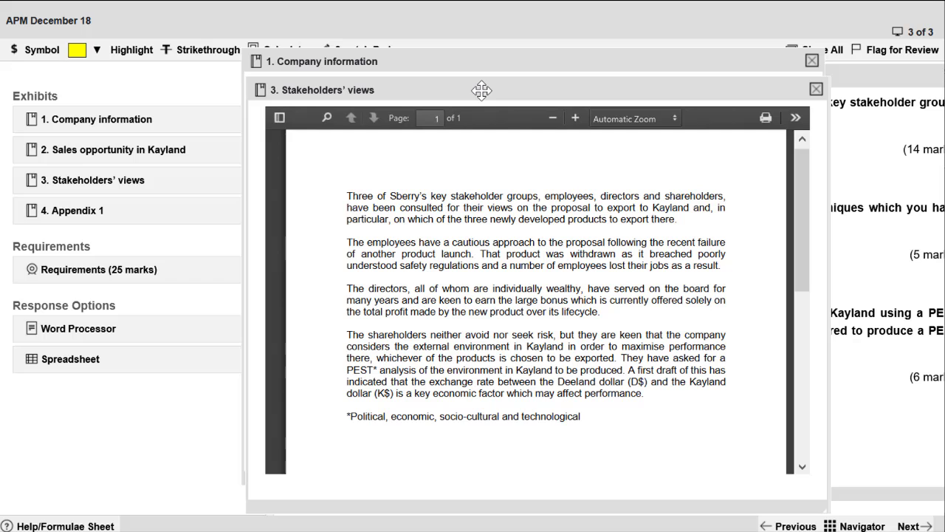
Step: Bring up Appendix 1 and enlarge its window to view the three products' figures and notes
left_click(62, 209)
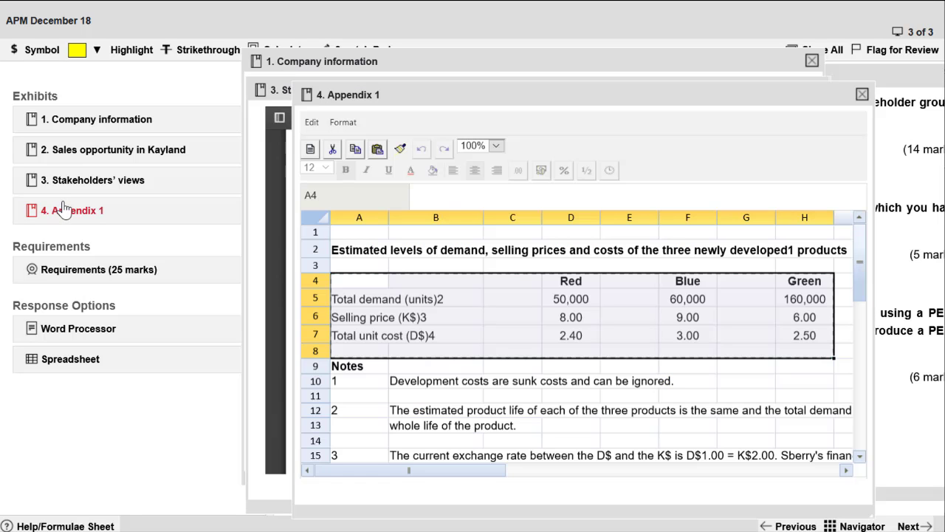
left_click(565, 320)
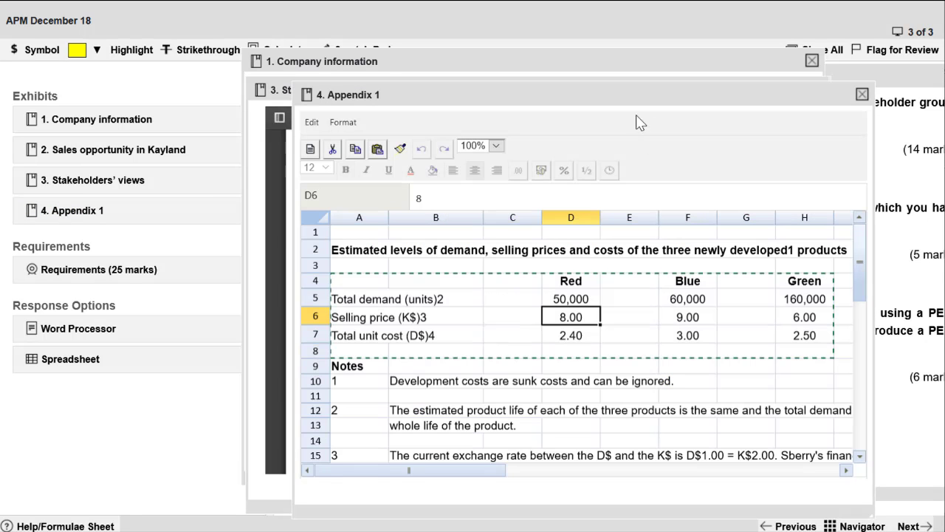
left_click_drag(630, 89, 588, 36)
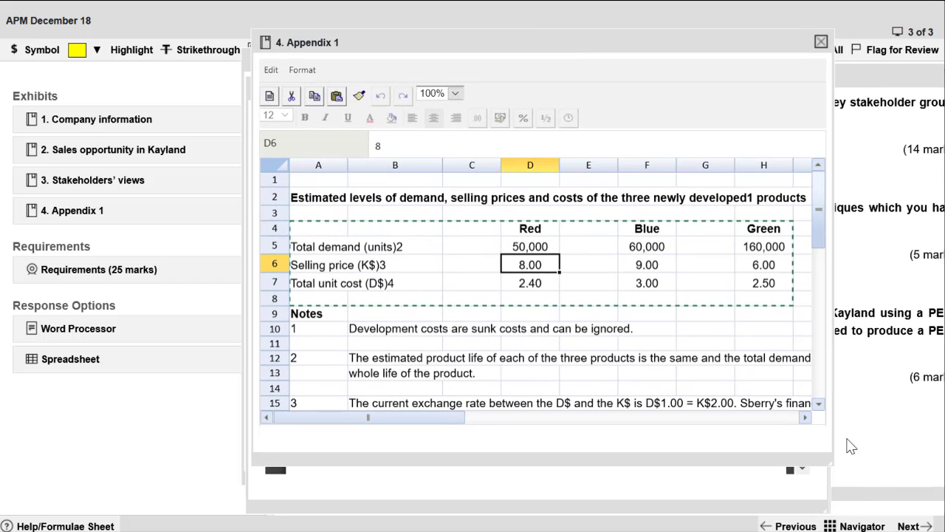
left_click_drag(830, 461, 892, 507)
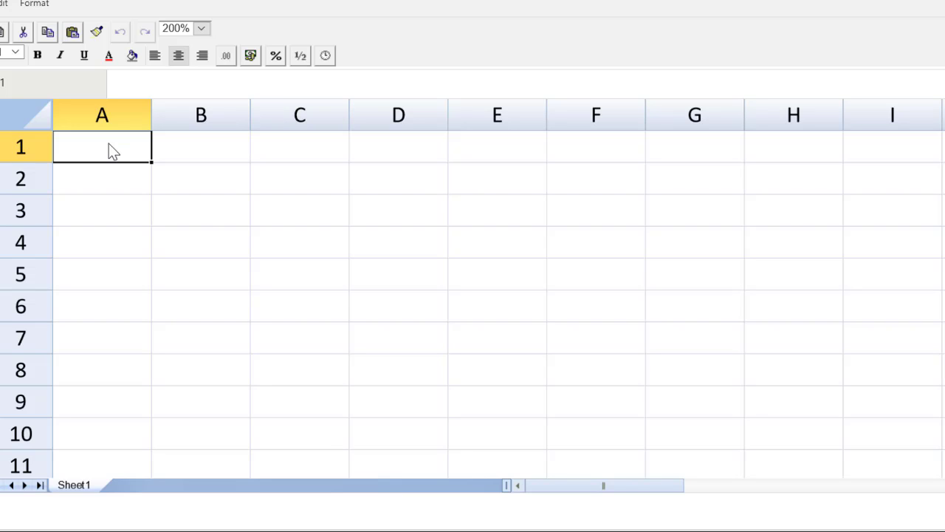
Step: Paste the Appendix 1 table of demand, selling price and unit cost for Red, Blue and Green into the blank spreadsheet from A1
type("Red\t\tBlue\t\tGreen Total demand (units)2\t\t\t50,000\t\t60,000\t\t160,000 Selling price (K$)3\t\t\t8\t\t9\t\t6 Total unit cost (D$)4\t\t\t2.4\t\t3\t\t2.5")
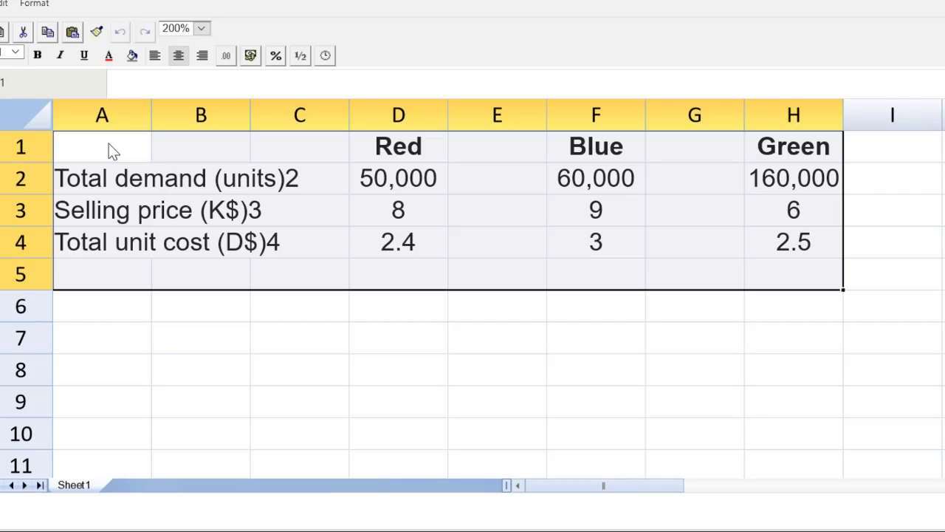
left_click(376, 358)
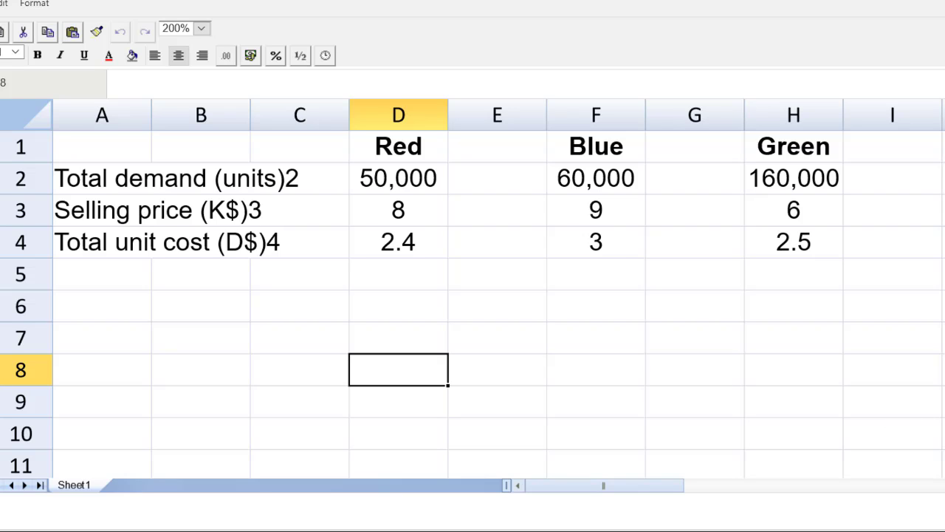
scroll(473, 295, "down", 1)
scroll(538, 350, "down", 1)
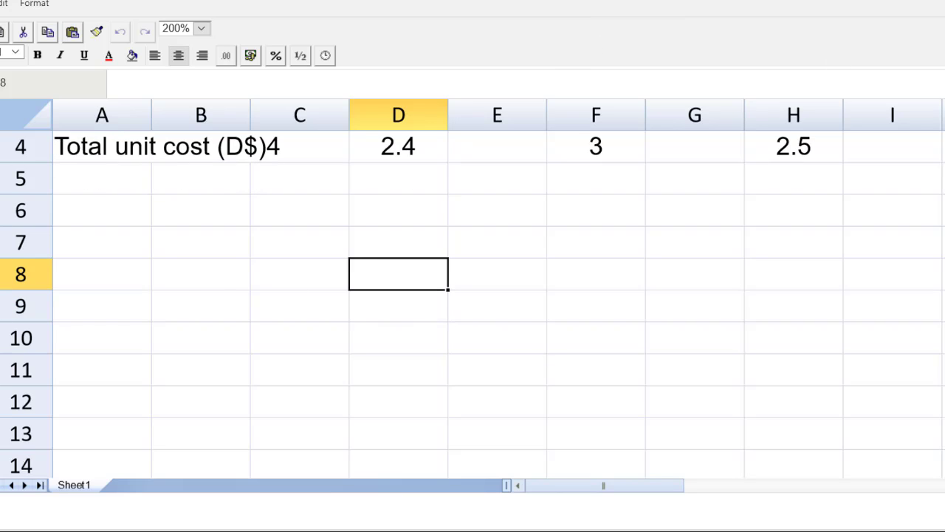
scroll(473, 296, "up", 3)
Step: Enter the row labels "FX rate" in A6 and "Price" in A7 below the product table
left_click(102, 306)
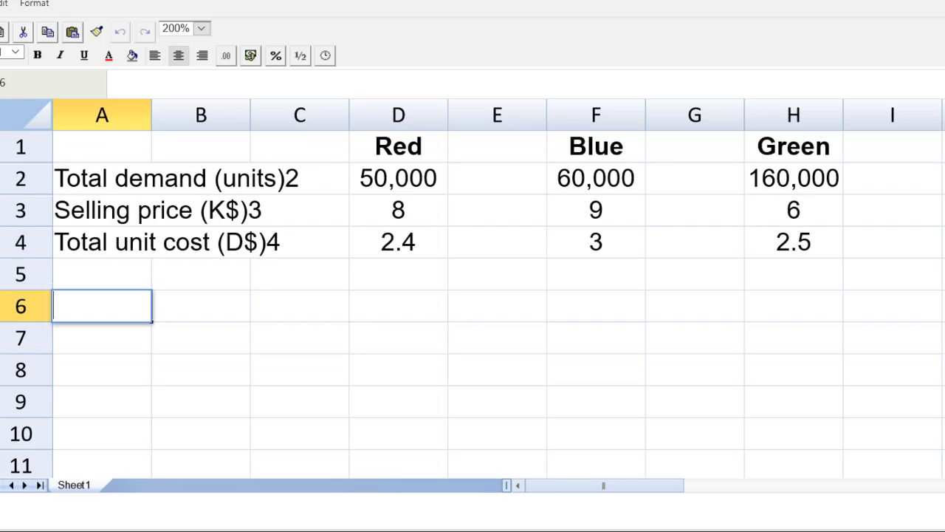
type("FX rate")
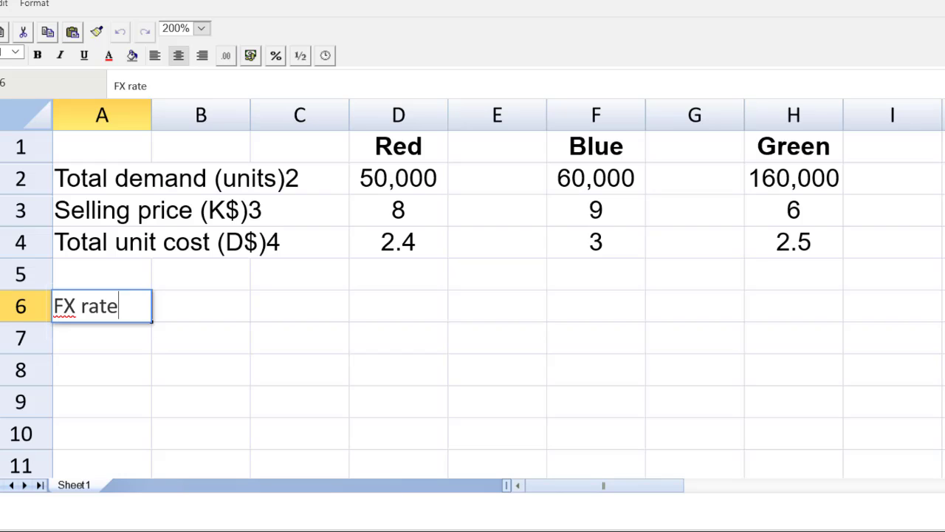
key("Return")
key("Down")
key("Down")
key("Down")
key("Up")
key("Up")
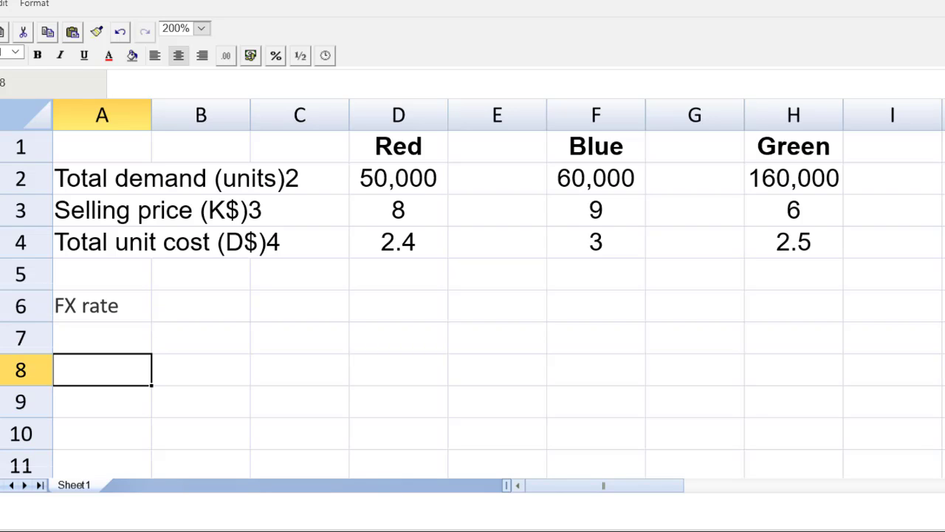
key("Up")
key("Down")
key("Down")
key("Down")
key("Down")
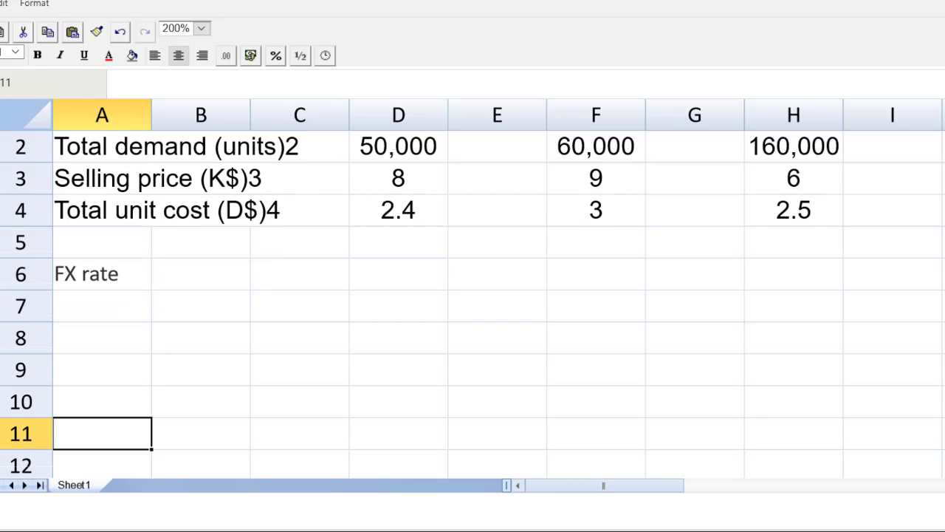
key("Up")
key("Up")
key("Up")
key("Up")
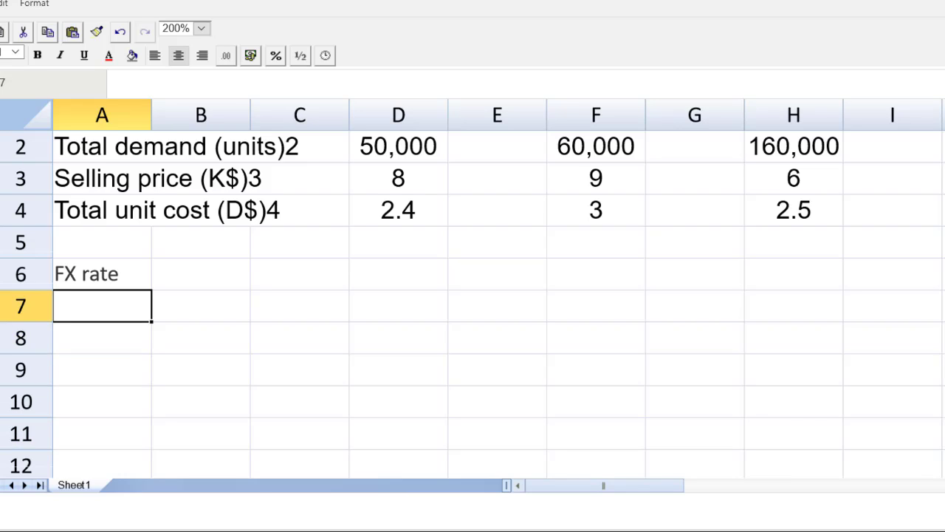
type("Price")
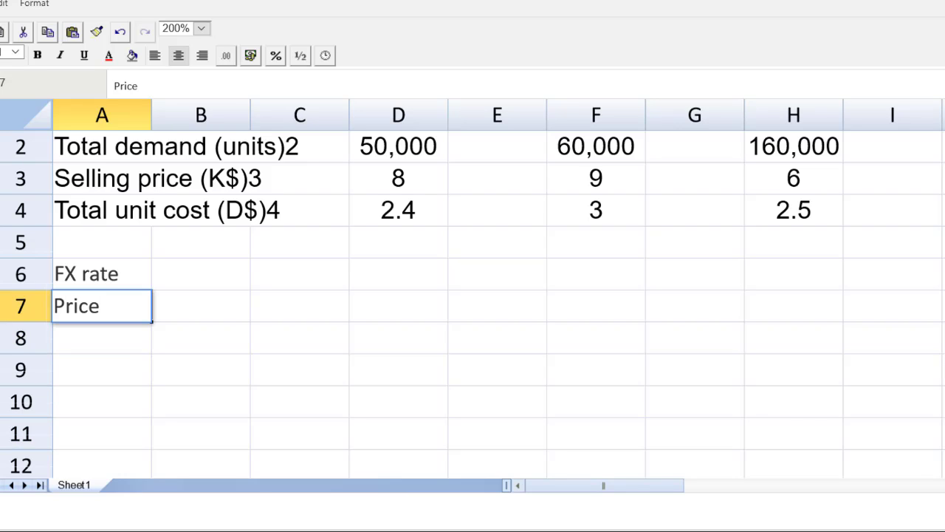
key("Return")
Step: Label row 8 "Domestic Mats/unit" in column A
type("Domestic")
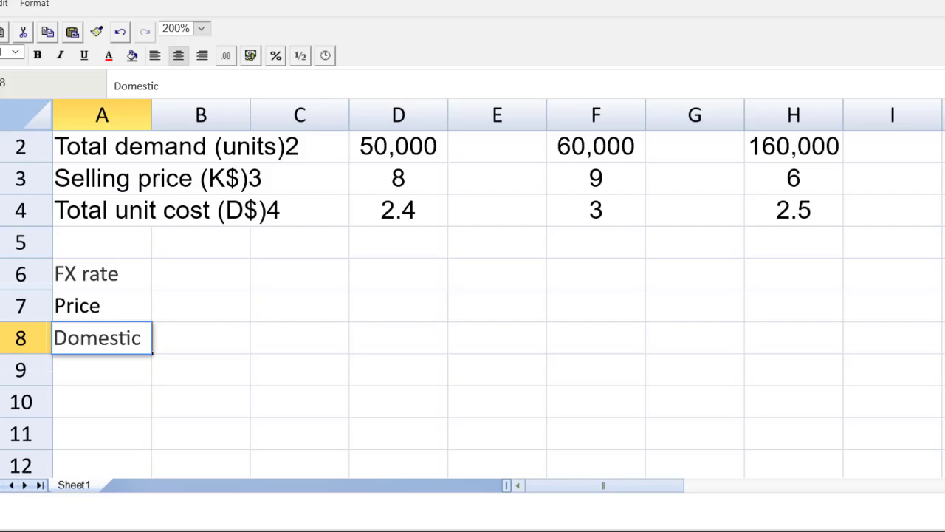
type(" Mats")
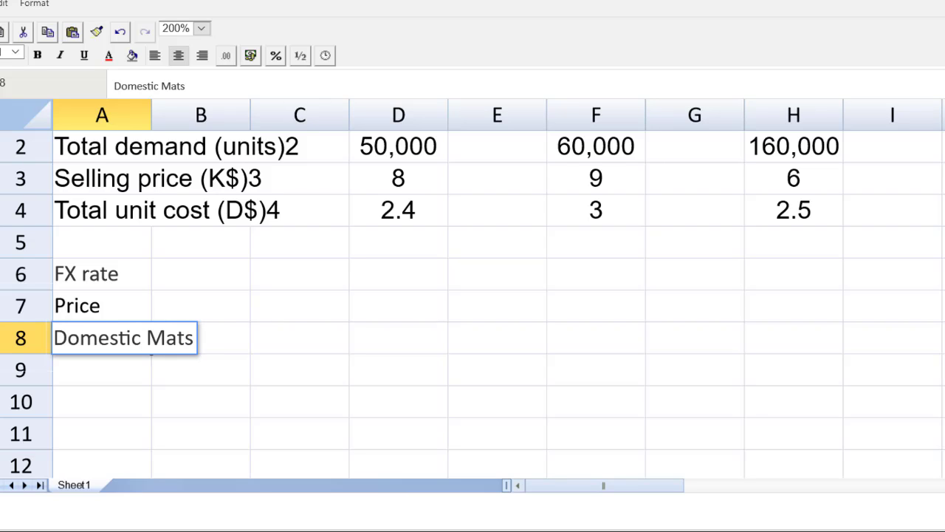
type("/unit")
key("Return")
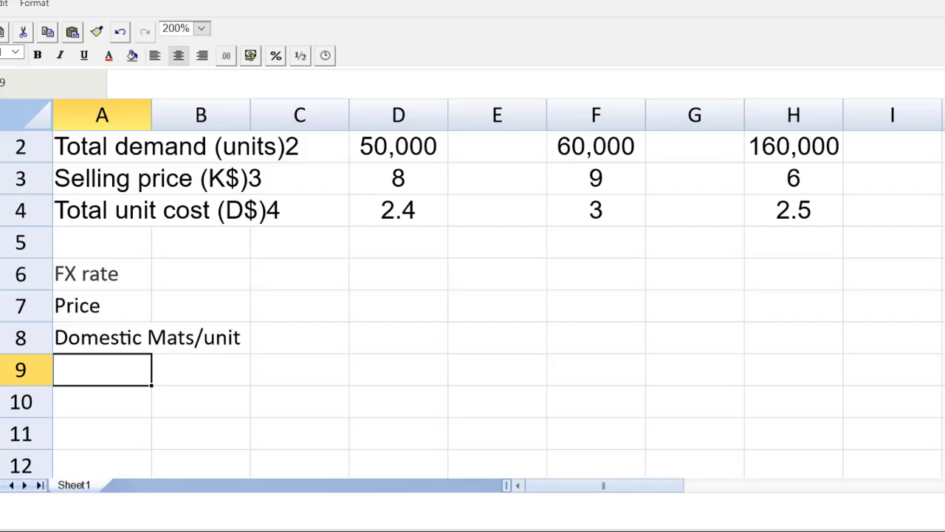
Step: Copy the "Domestic Mats/unit" label into A9 and reword it as "imported Mats/unit"
key("Up")
key("ctrl+c")
key("Down")
key("ctrl+v")
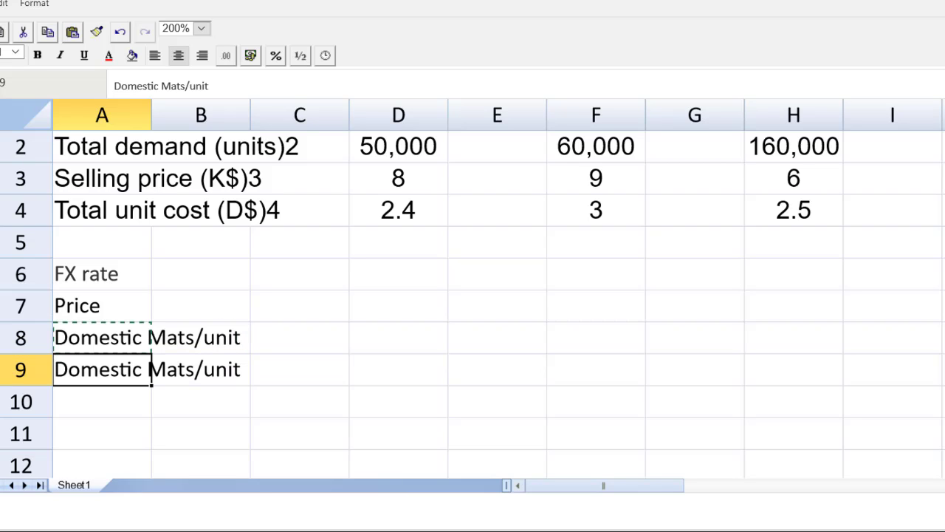
left_click(161, 85)
key("BackSpace")
key("BackSpace")
key("BackSpace")
key("BackSpace")
key("BackSpace")
key("BackSpace")
key("BackSpace")
key("BackSpace")
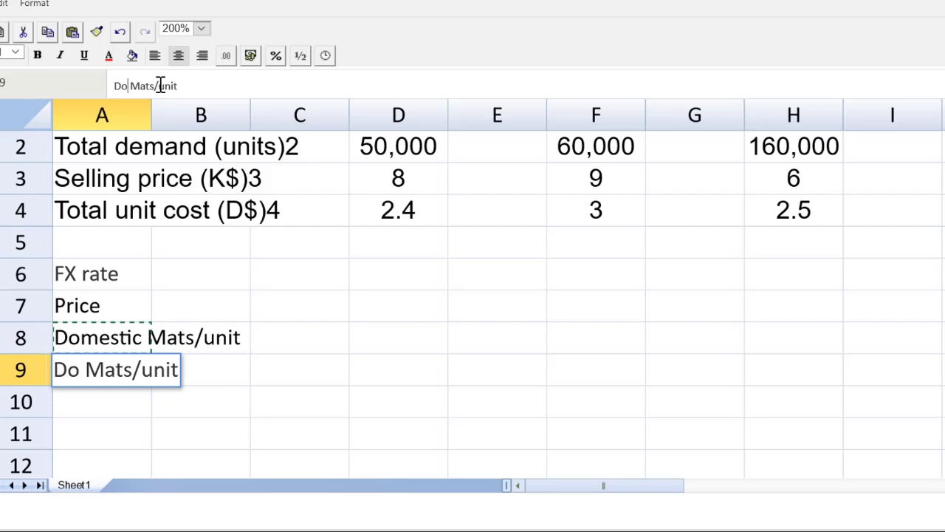
type("impore")
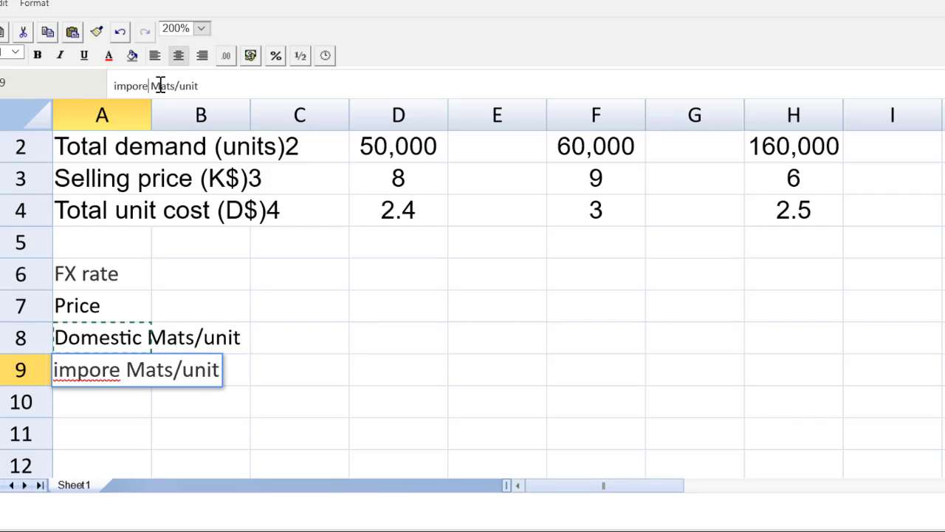
key("BackSpace")
type("ted")
key("Return")
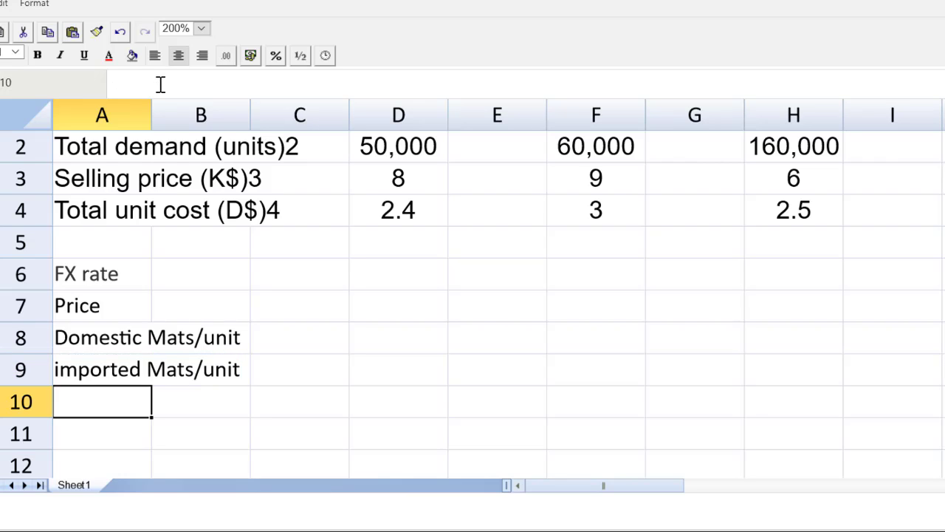
key("Down")
key("Down")
key("Down")
key("Up")
key("Up")
key("Up")
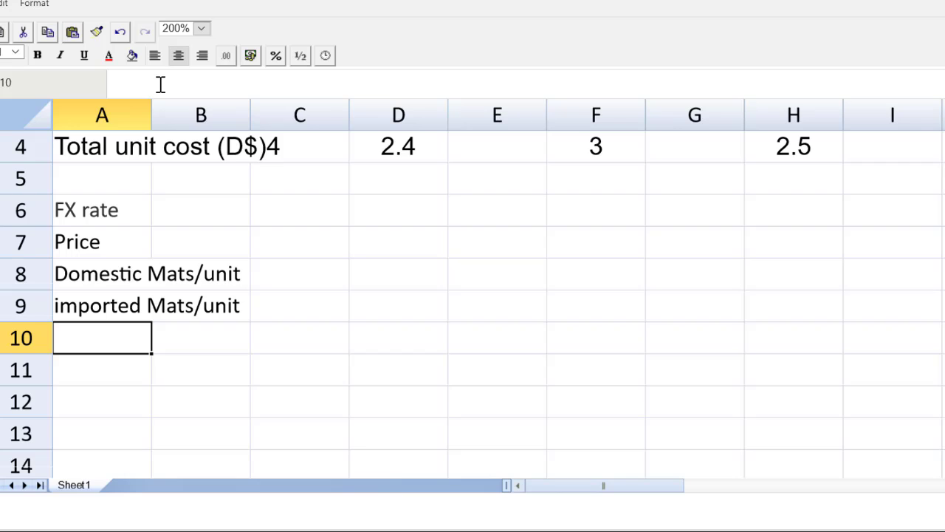
Step: Label row 11 "Revenue" in column A, leaving row 10 blank
key("Down")
key("Down")
key("Down")
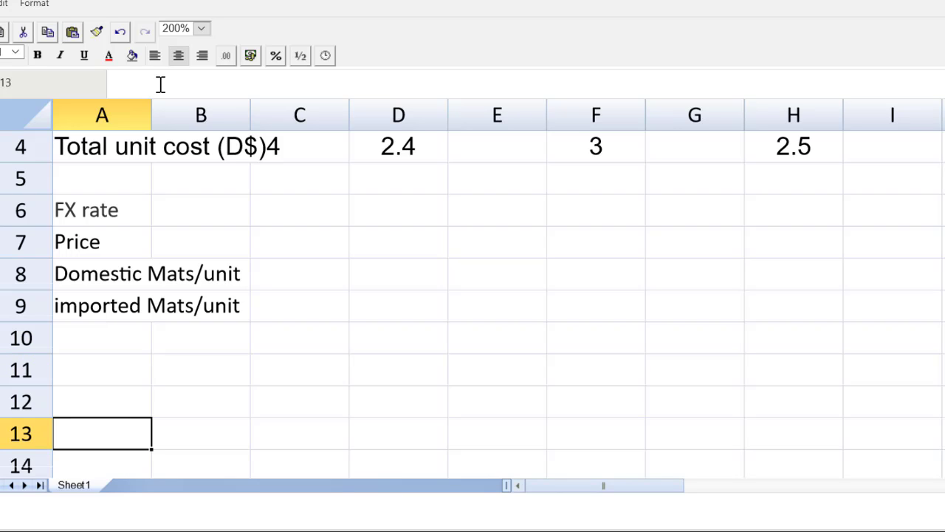
key("Up")
key("Up")
key("Down")
key("Down")
key("Down")
key("Up")
key("Up")
key("Up")
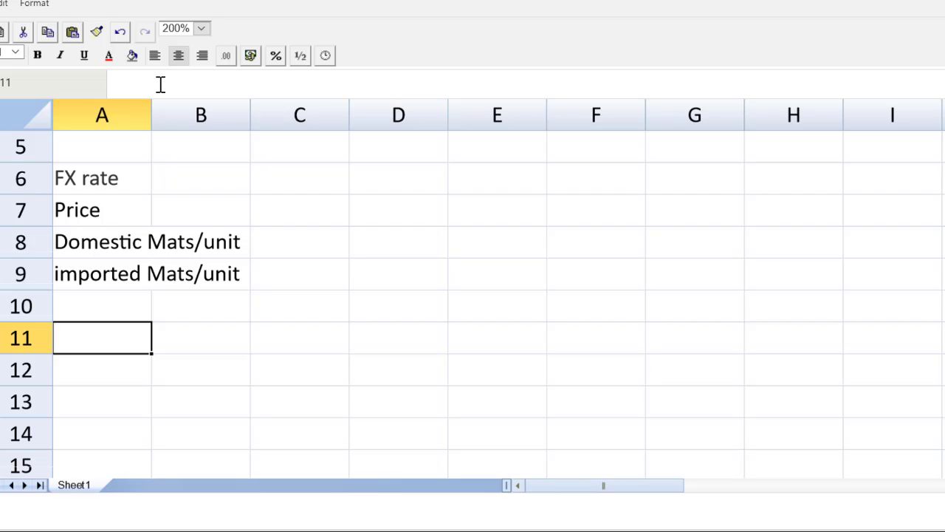
type("Reven")
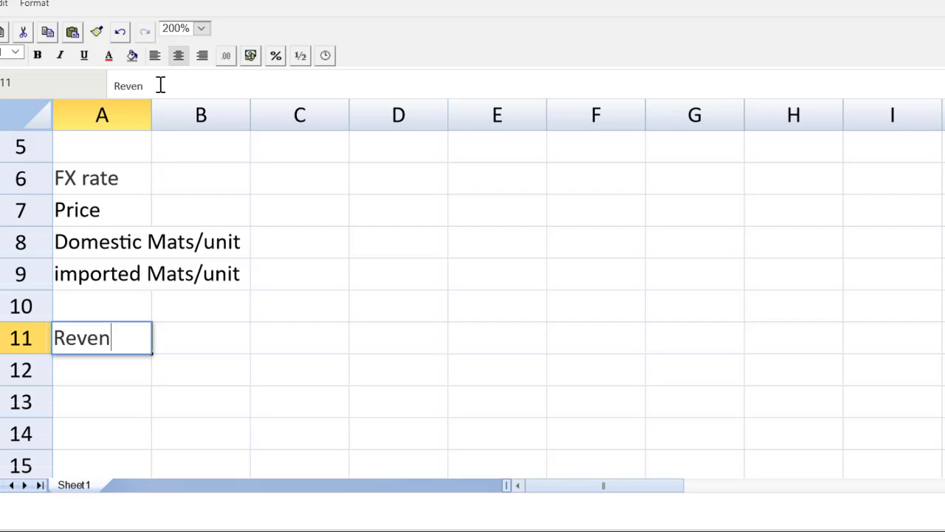
type("ue")
key("Return")
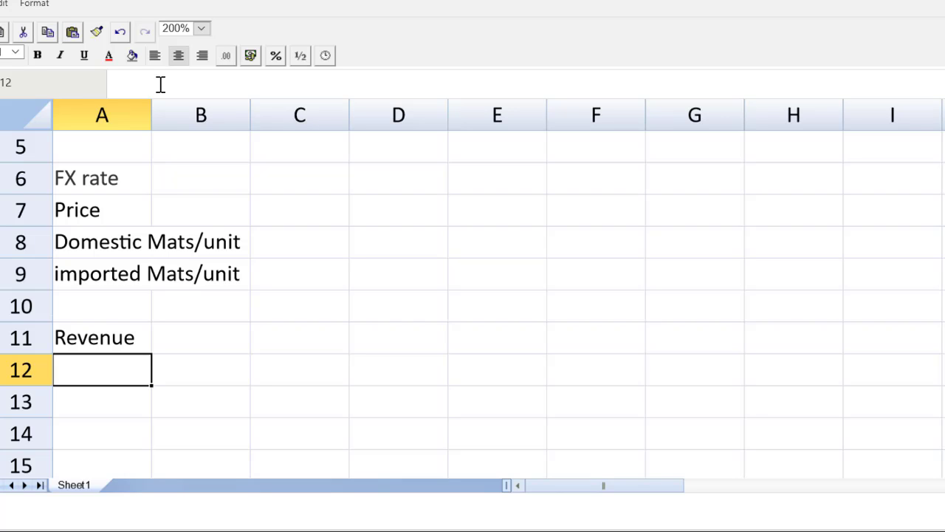
Step: Enter the row labels "Domestics total mats" in A12 and "Imported total mats" in A13
type("Domestics")
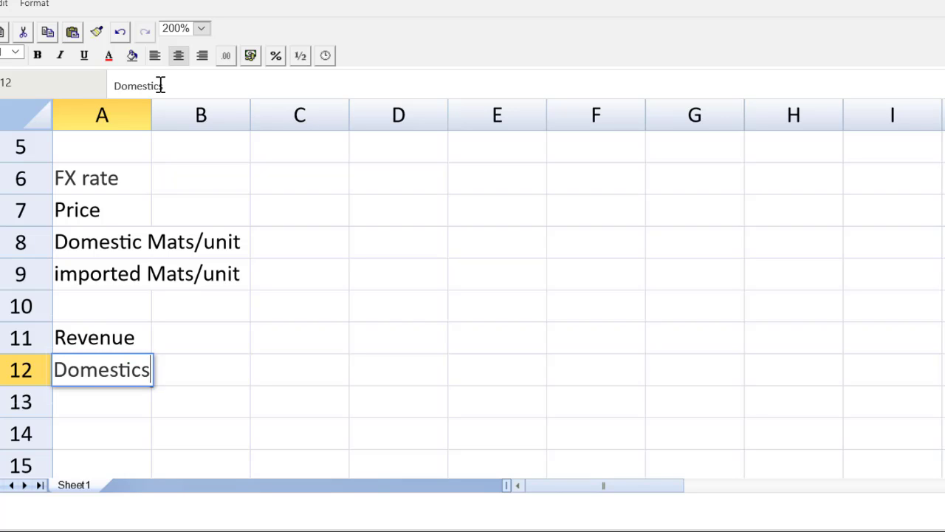
type(" total mats")
key("Return")
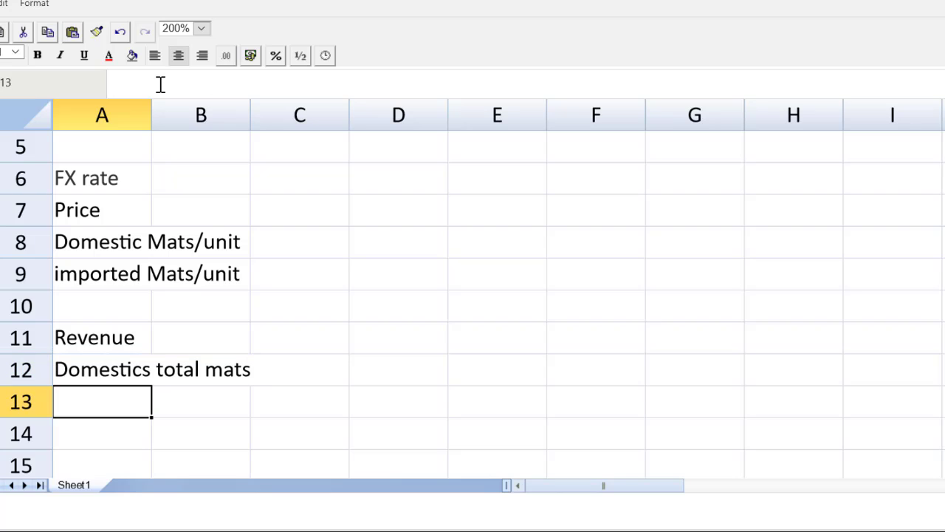
type("Import")
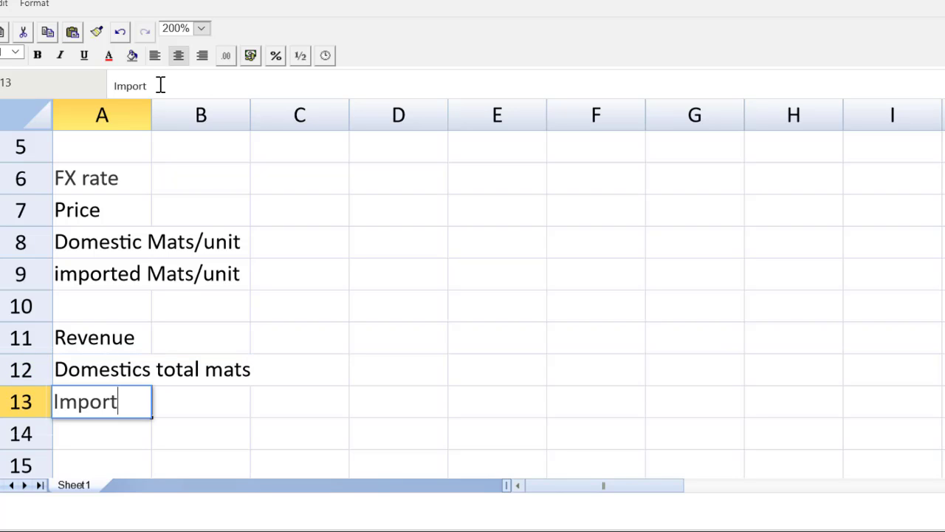
type("ed total mats")
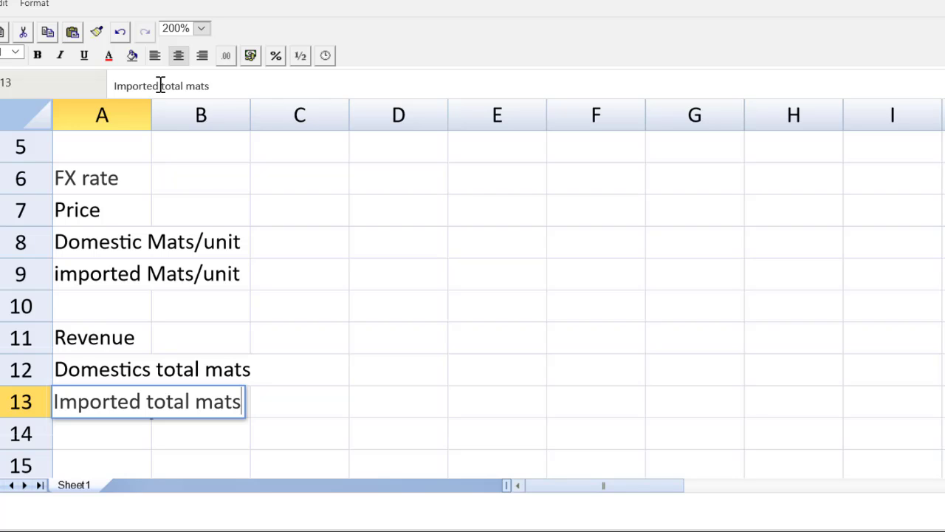
key("Return")
Step: Enter the row labels "Profit" in A14 and "Probability" in A15
key("Return")
key("Return")
key("Return")
key("Return")
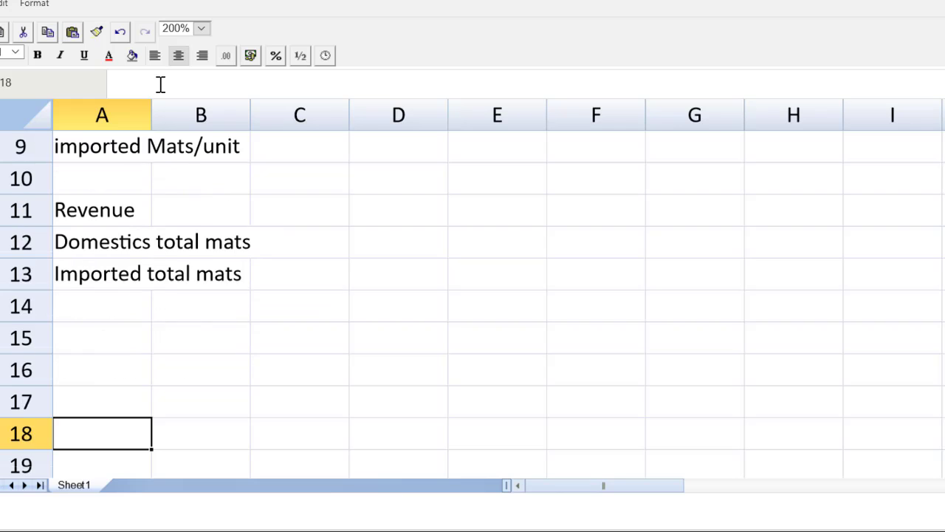
key("Up")
key("Up")
key("Up")
key("Up")
key("Up")
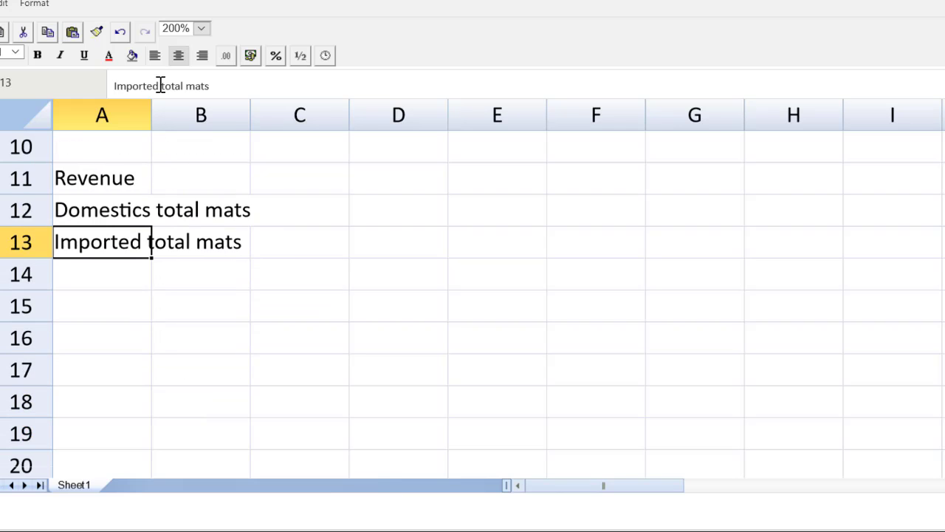
key("Down")
type("Profit")
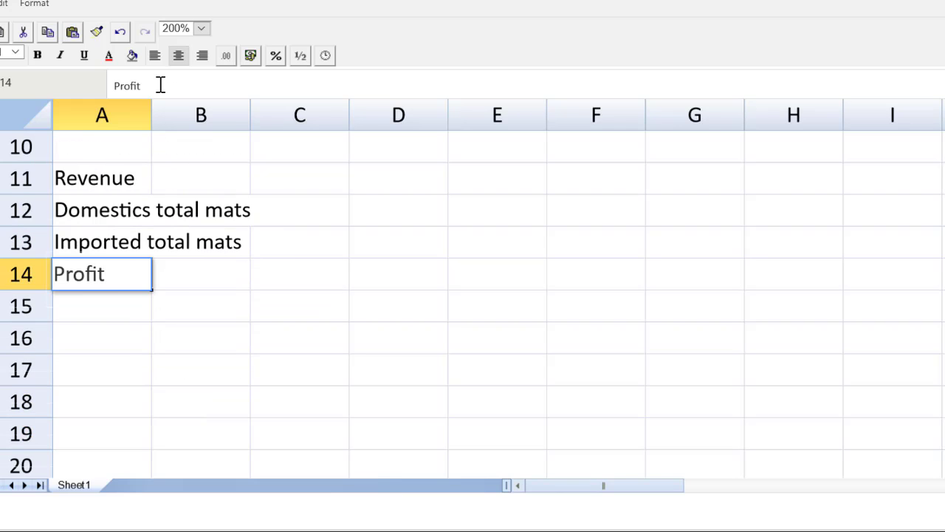
key("Return")
type("Proba")
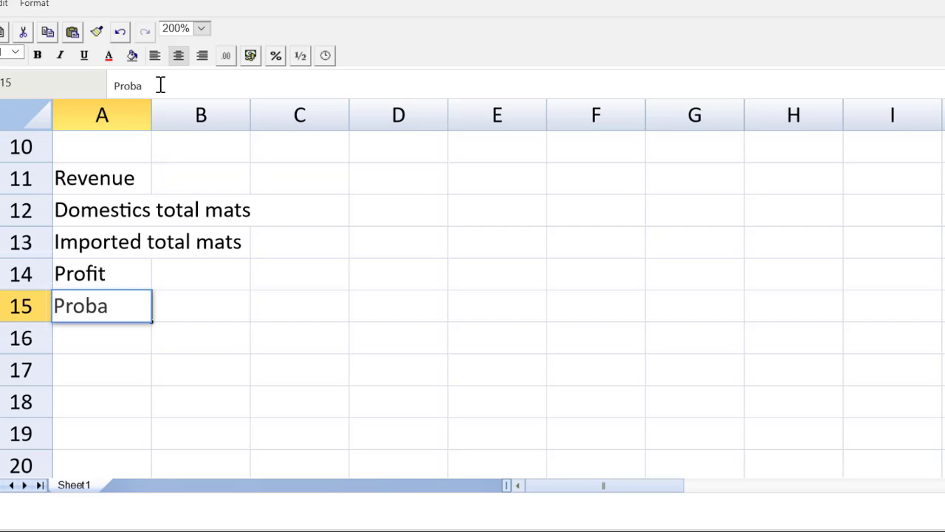
key("BackSpace")
type("ability")
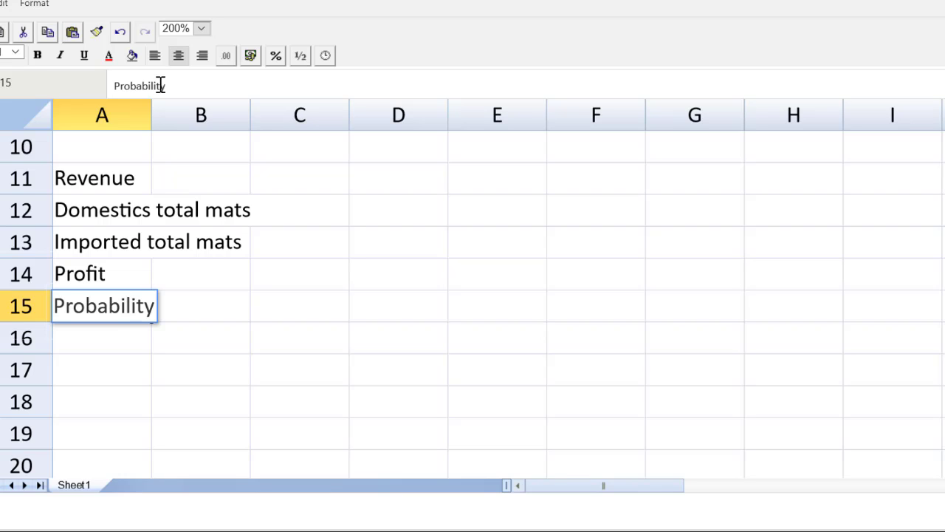
key("Return")
Step: Enter the row labels "EV" in A16 and "Total EV" in A17
type("EV")
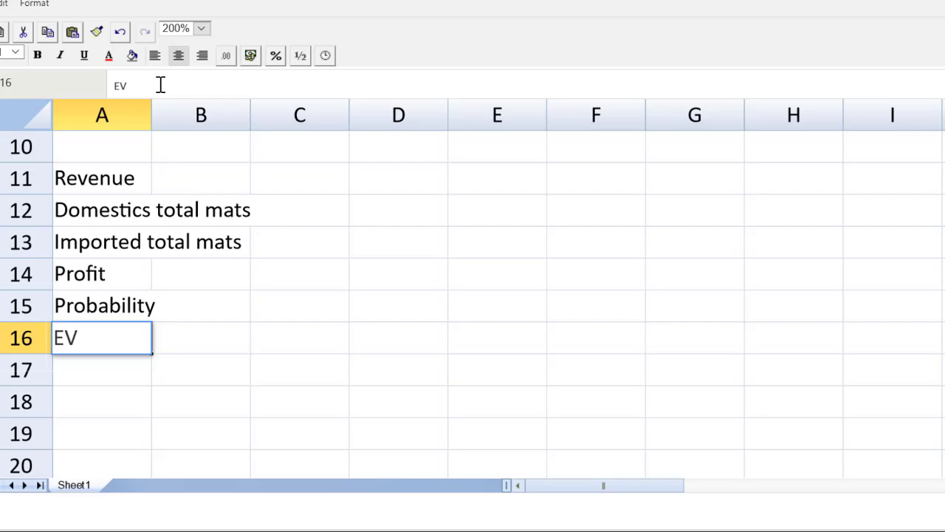
key("Return")
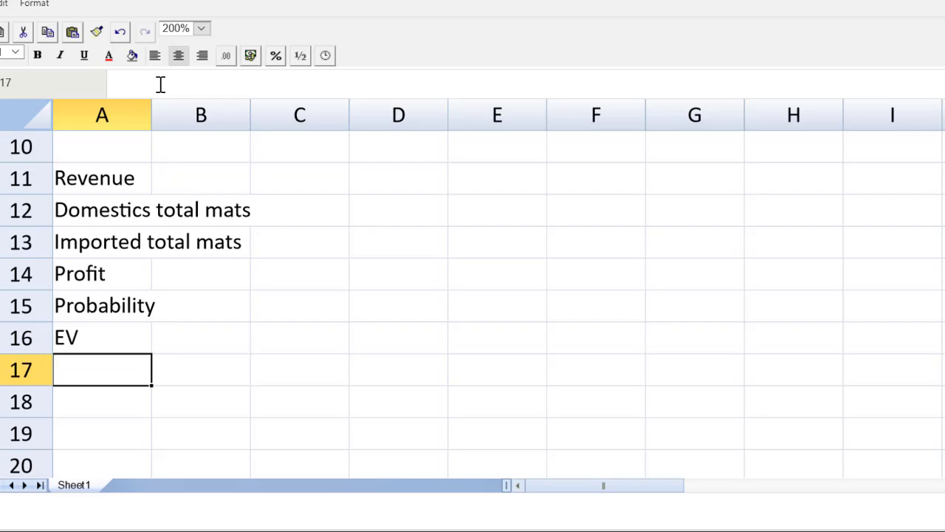
type("Total EV")
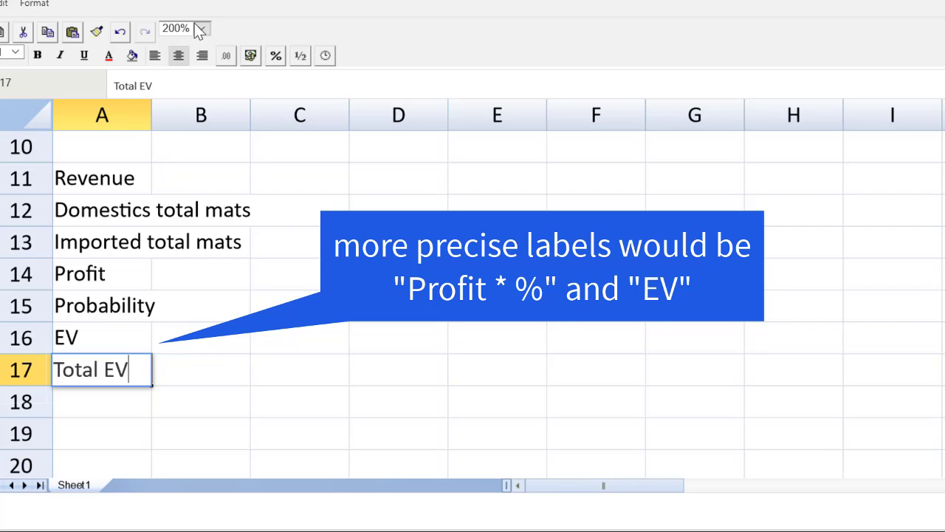
Step: Duplicate the Red product's data from D1:D4 into column E, starting at E1
left_click(199, 29)
left_click(183, 99)
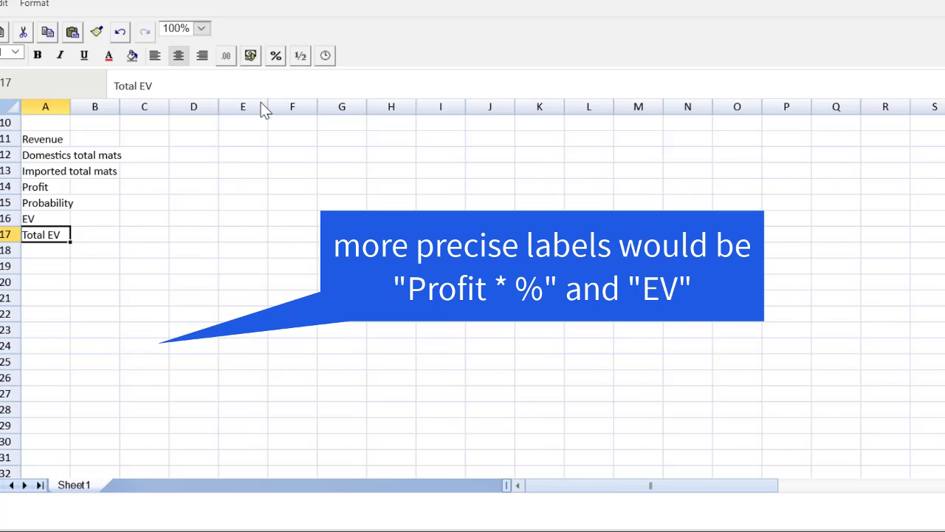
scroll(221, 296, "up", 3)
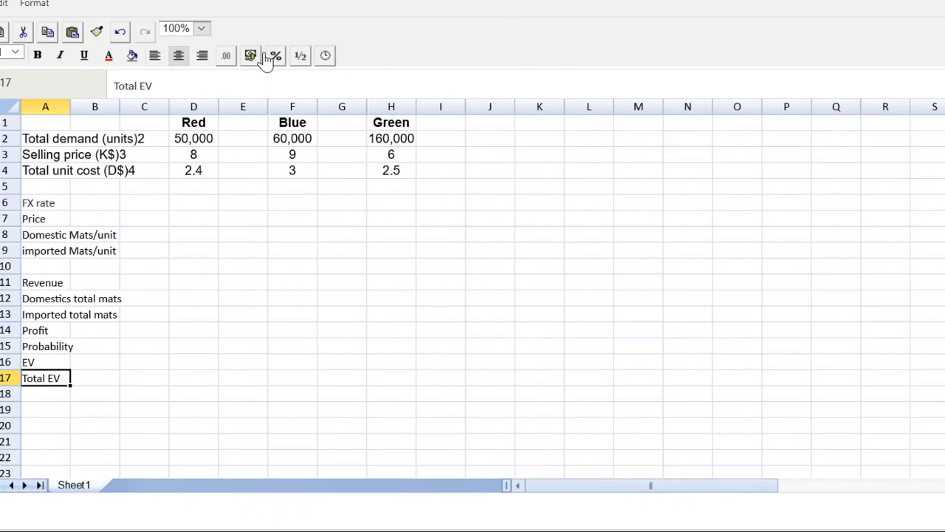
left_click(201, 28)
left_click(186, 120)
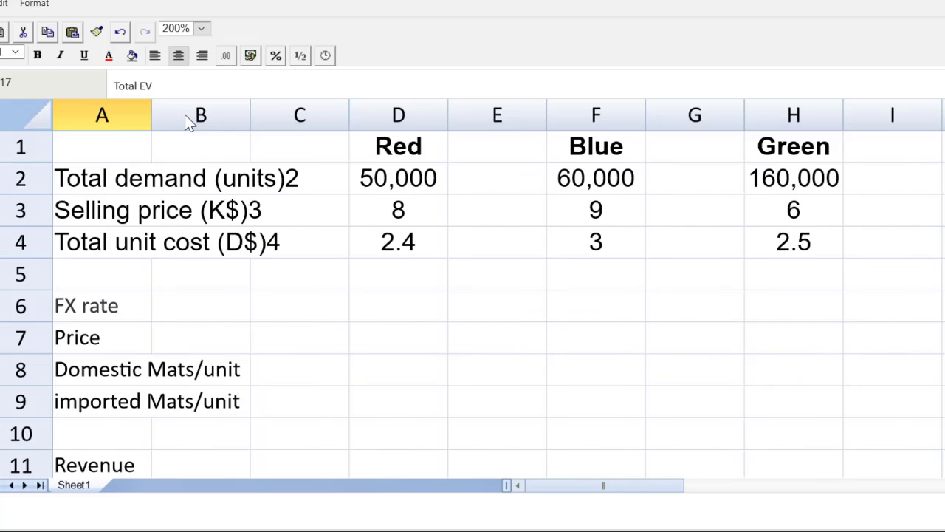
left_click_drag(412, 149, 412, 238)
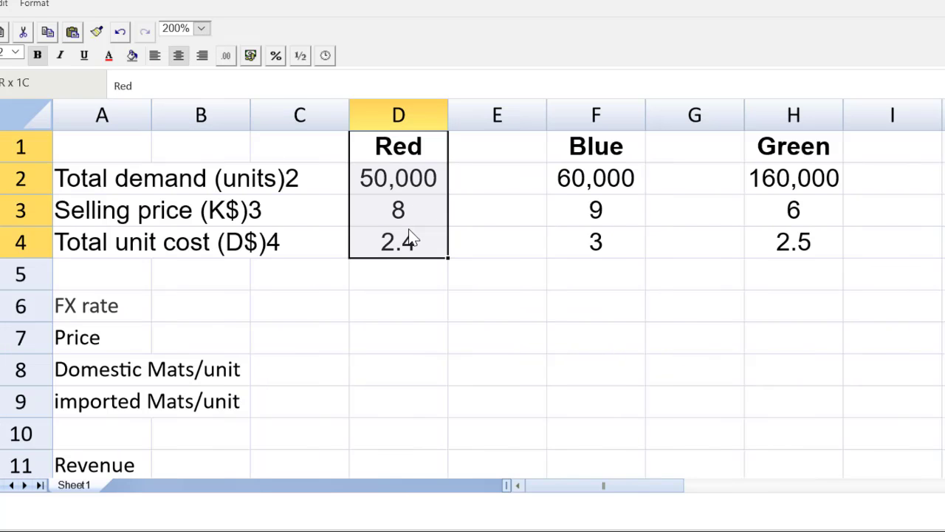
key("ctrl+c")
left_click(479, 148)
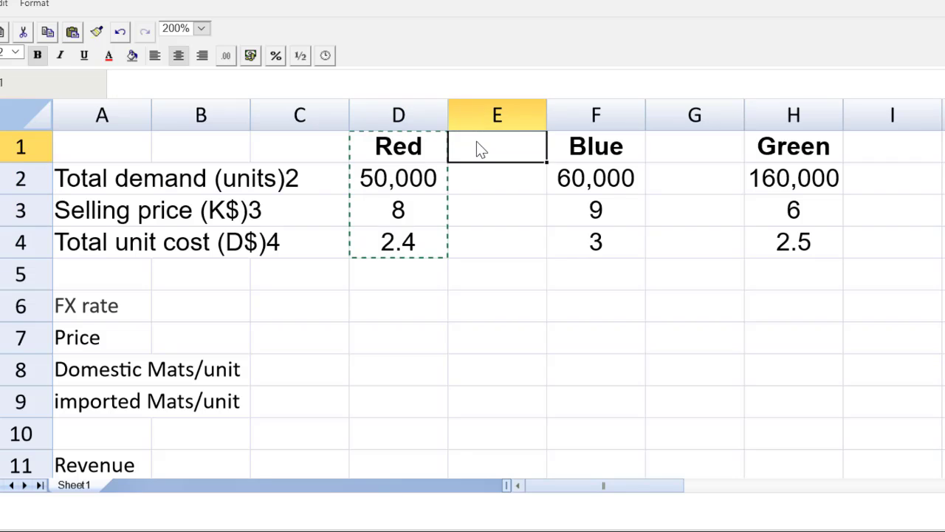
key("ctrl+v")
Step: Duplicate the Blue product's data from F1:F4 into column G, undoing the mistaken paste over the Blue figures
left_click_drag(616, 151, 608, 243)
key("ctrl+v")
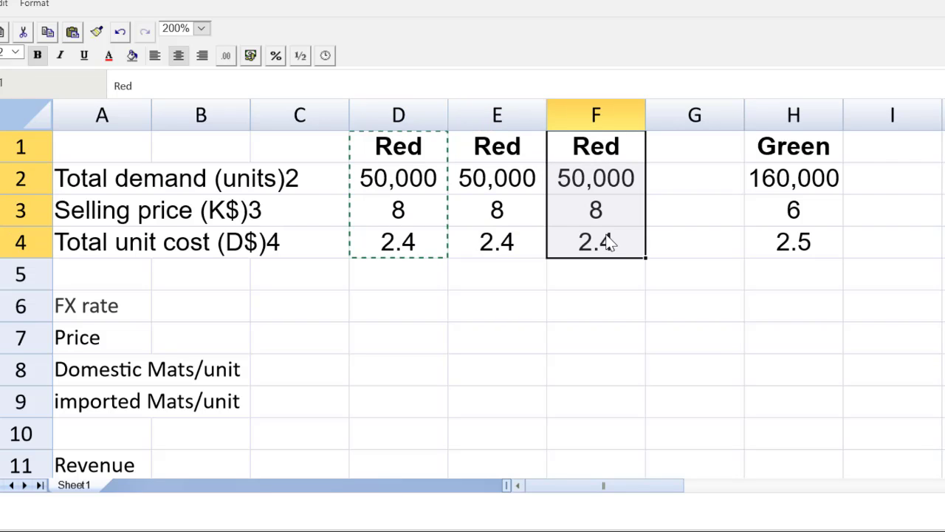
key("ctrl+z")
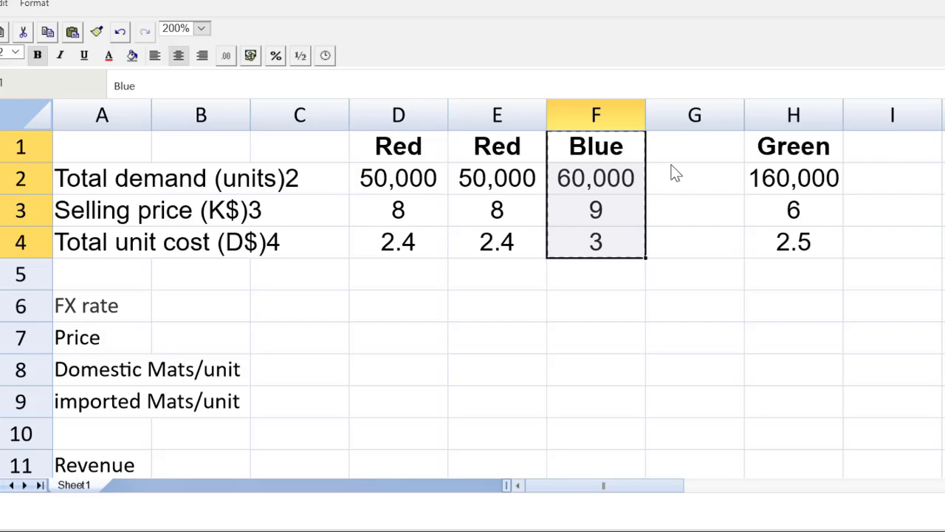
key("ctrl+c")
left_click(674, 159)
key("ctrl+v")
Step: Duplicate the Green product's data from H1:H4 into column I, starting at I1
left_click_drag(761, 155, 772, 240)
key("ctrl+c")
left_click(870, 149)
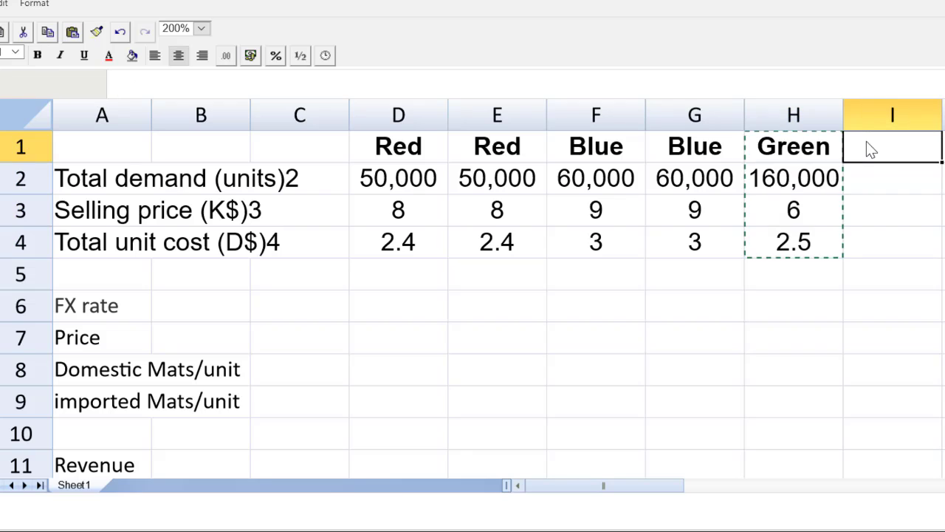
key("ctrl+v")
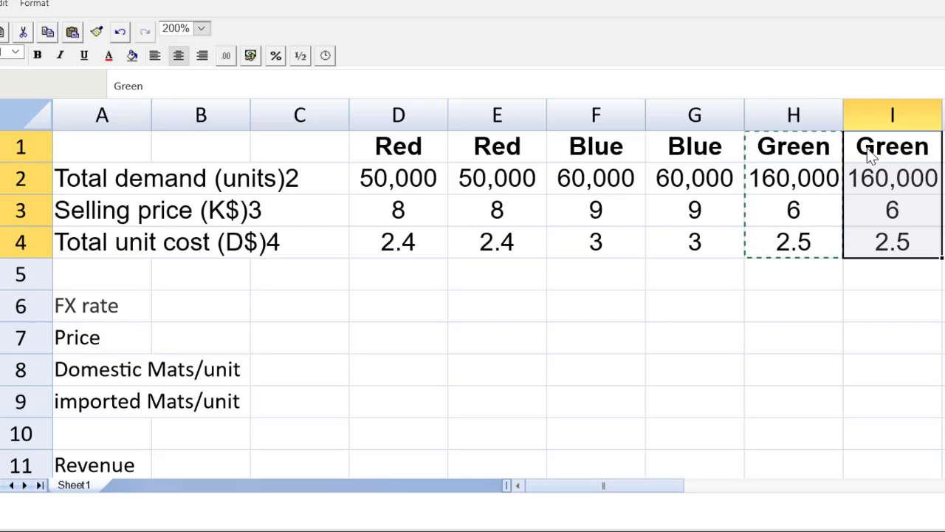
Step: Calculate the two FX rates for Red in row 6 with =2*1.1 in D6 and =2*0.9 in E6
left_click(397, 308)
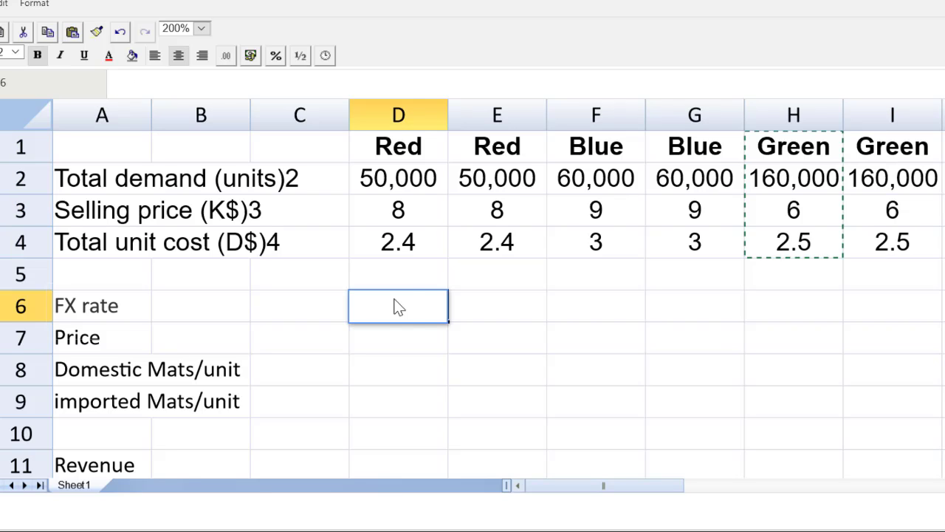
type("=2*1.1")
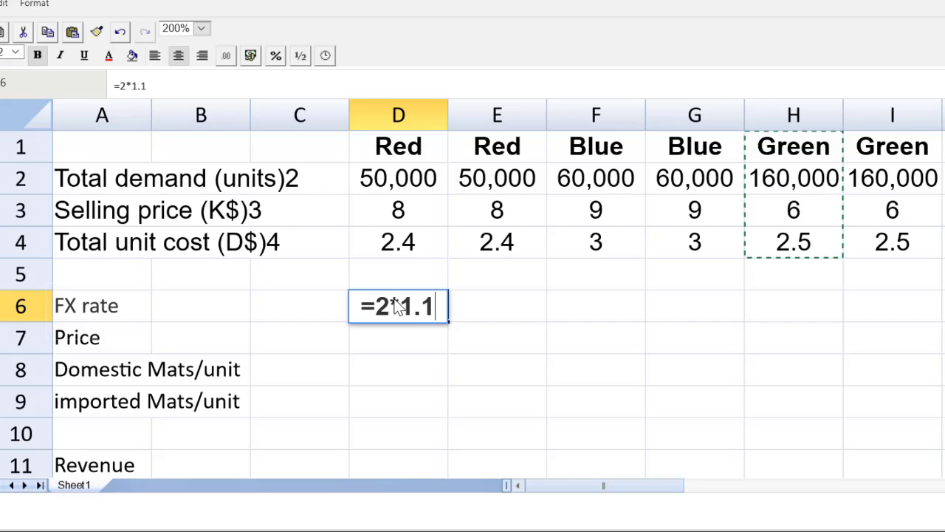
key("Return")
key("Up")
key("Right")
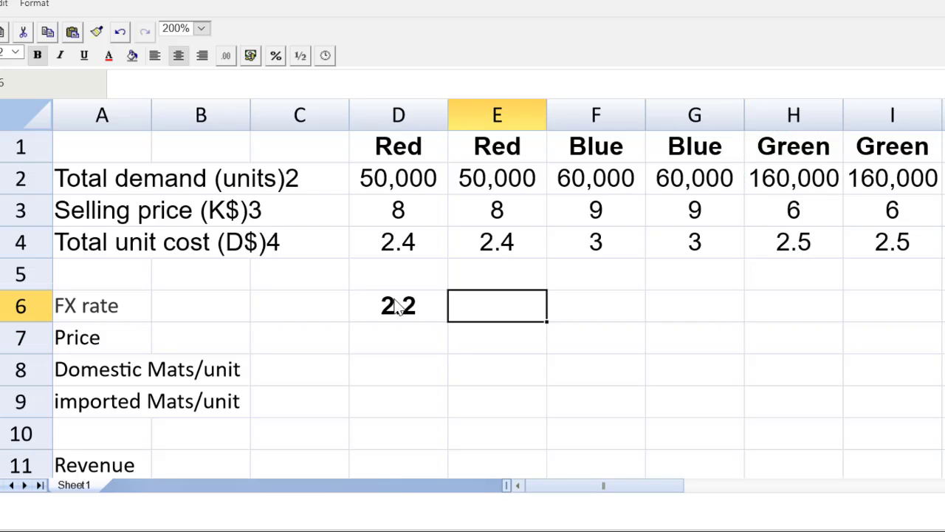
type("=")
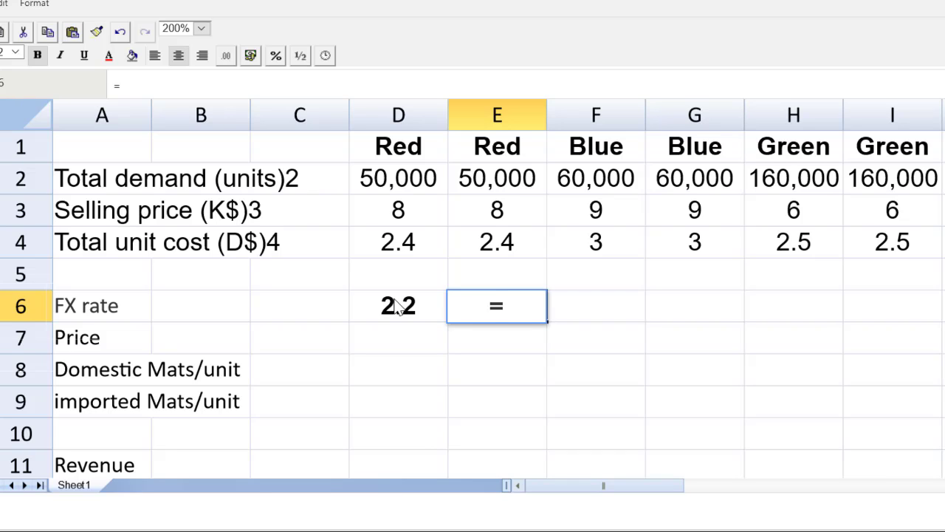
type("2*0.9")
key("Return")
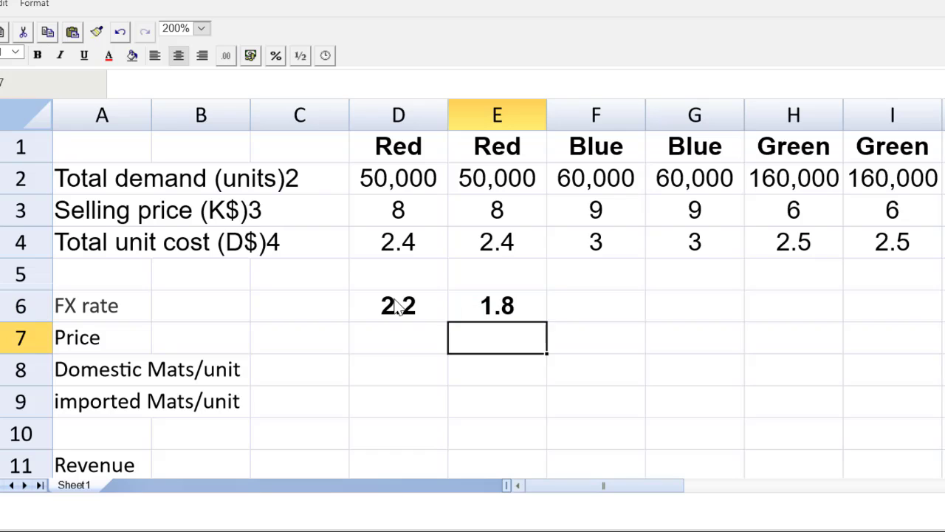
Step: Copy the two Red FX rates from D6:E6 to the Blue and Green columns, starting at F6 and H6
left_click_drag(398, 307, 475, 306)
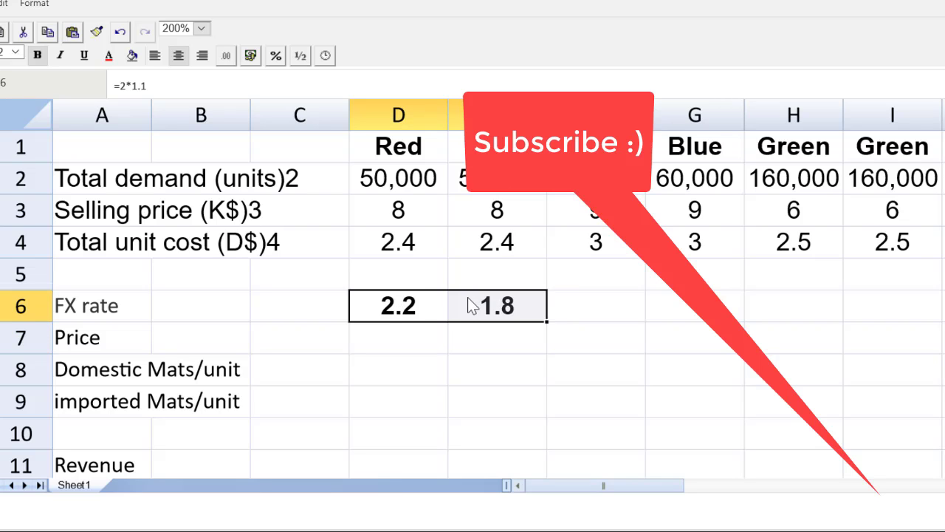
key("ctrl+c")
left_click(583, 310)
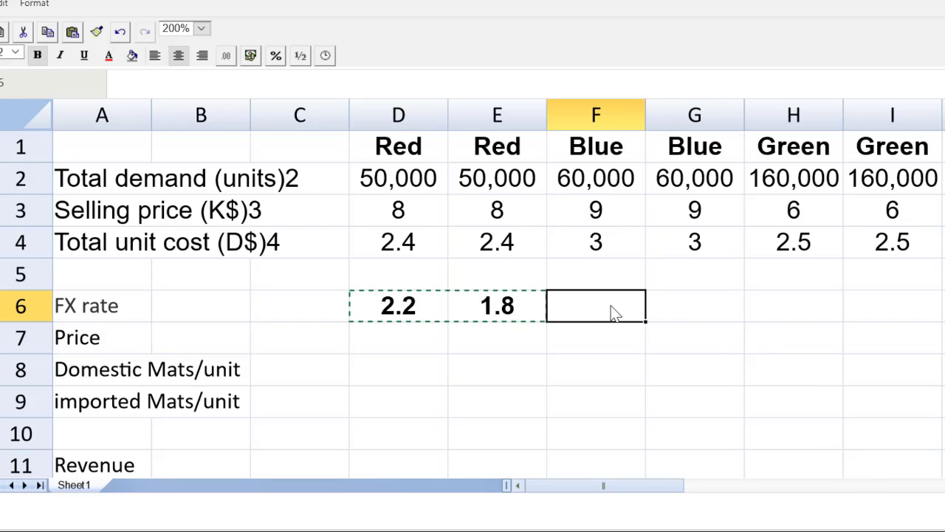
key("ctrl+v")
left_click(772, 317)
key("ctrl+v")
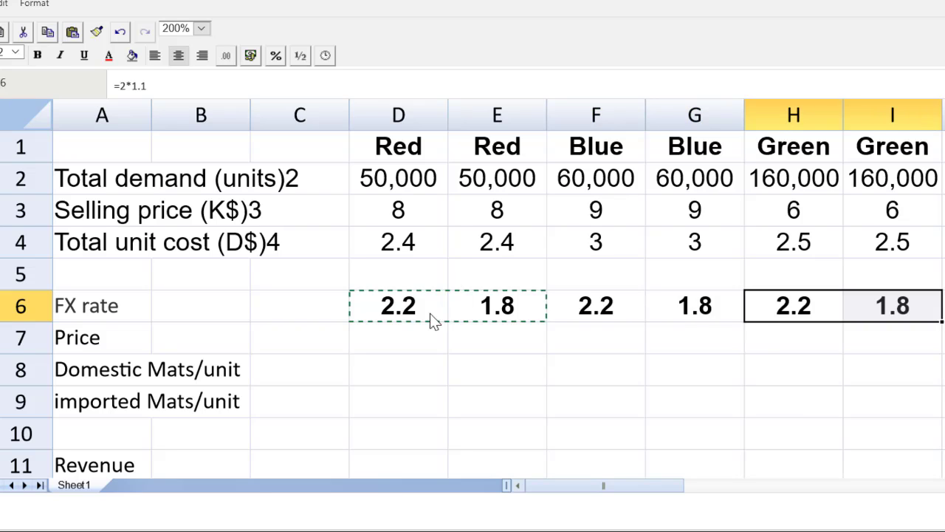
Step: Remove the bold formatting from the FX rates in D6:I6
left_click(403, 365)
left_click_drag(402, 314, 873, 319)
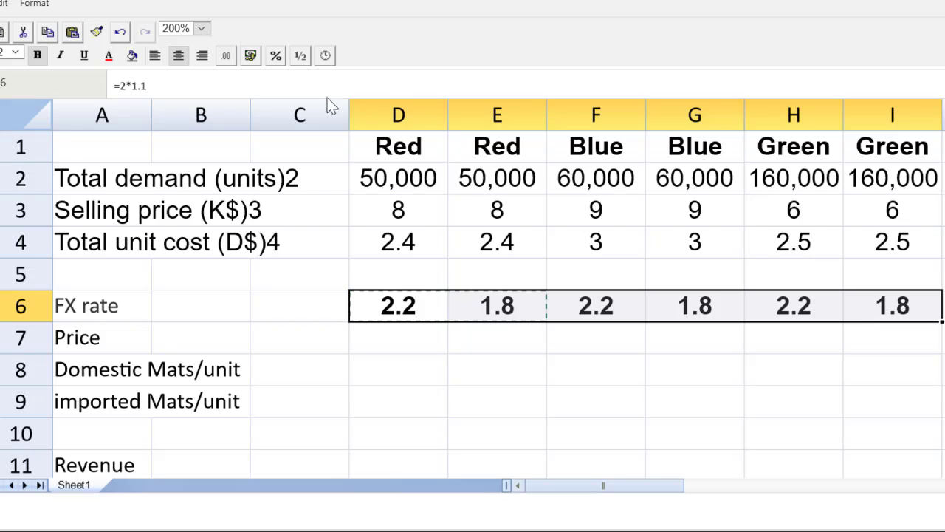
left_click(35, 58)
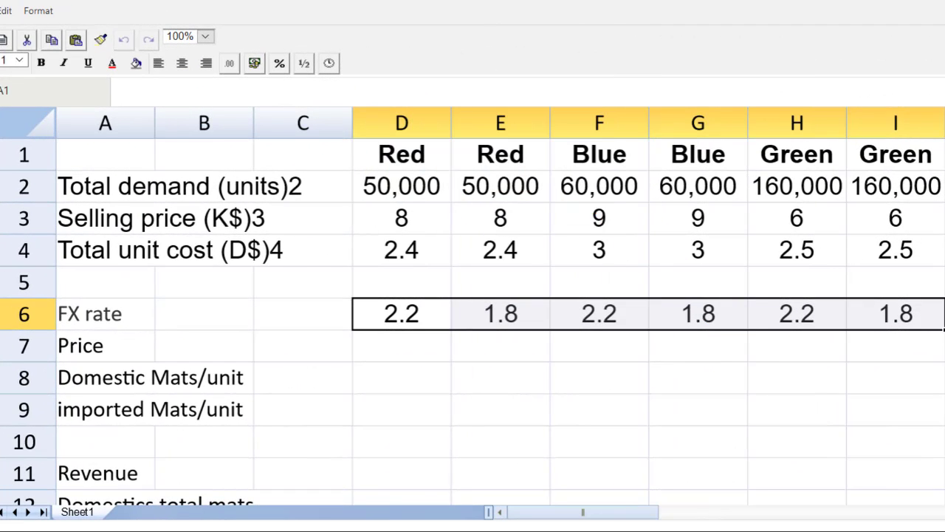
Step: Calculate the converted selling price with =D3/D6 in D7 and fill the formula across to I7
left_click(407, 355)
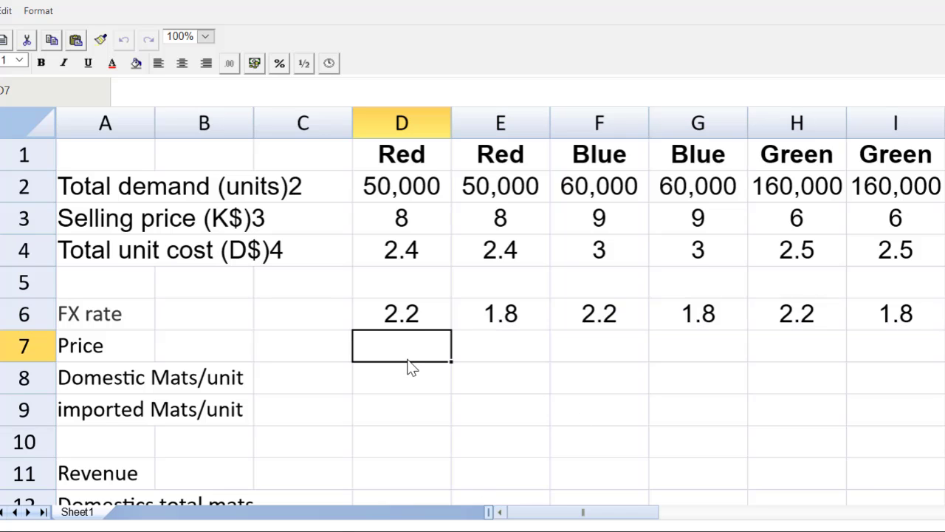
type("=")
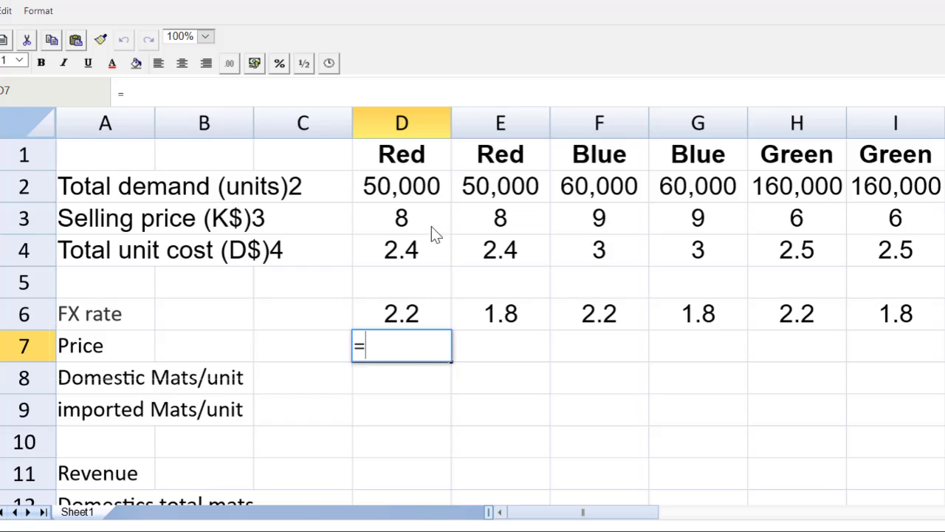
left_click(399, 225)
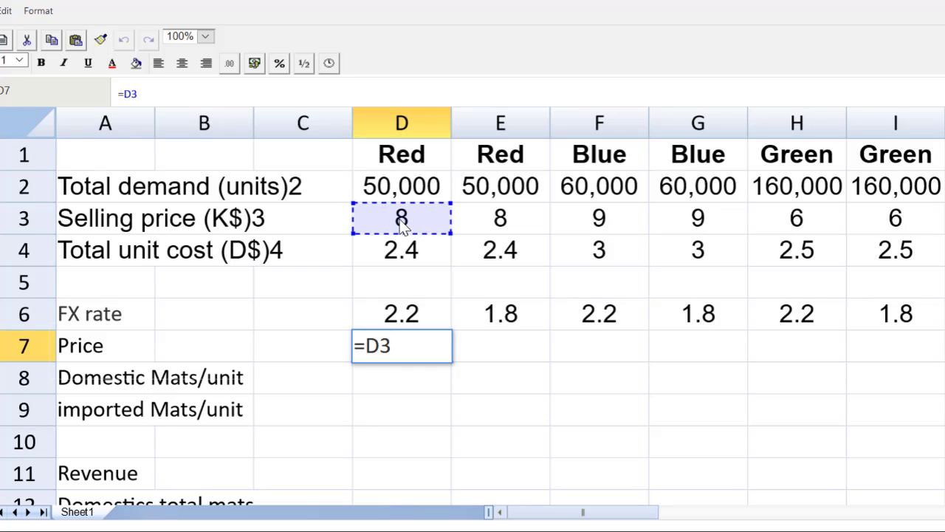
type("/")
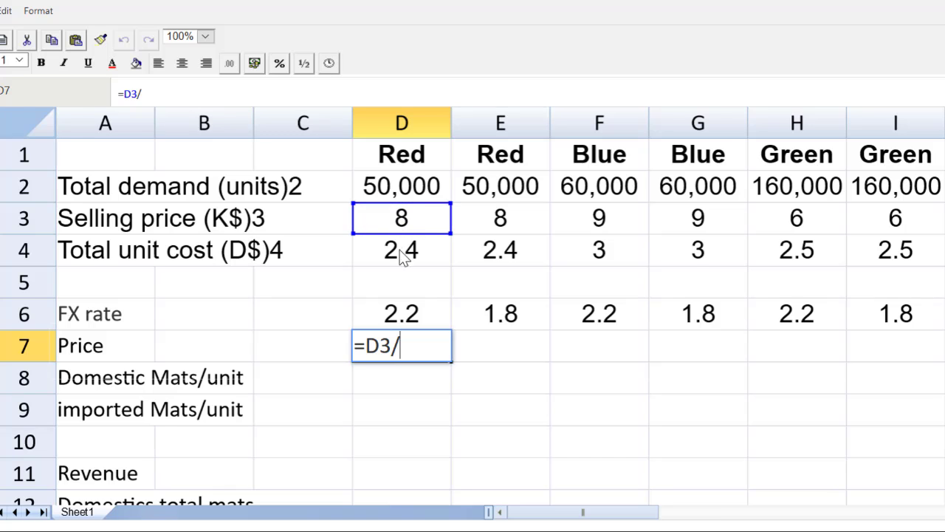
left_click(399, 310)
key("Return")
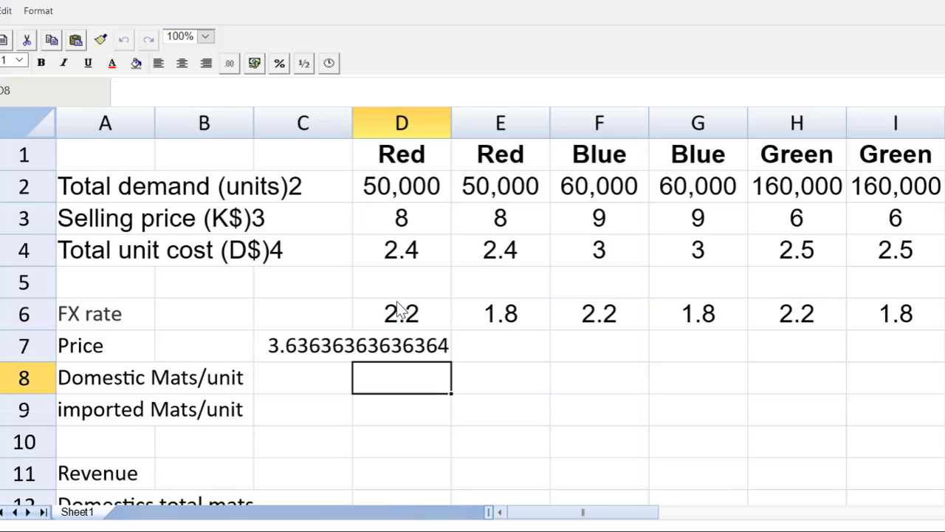
left_click(402, 354)
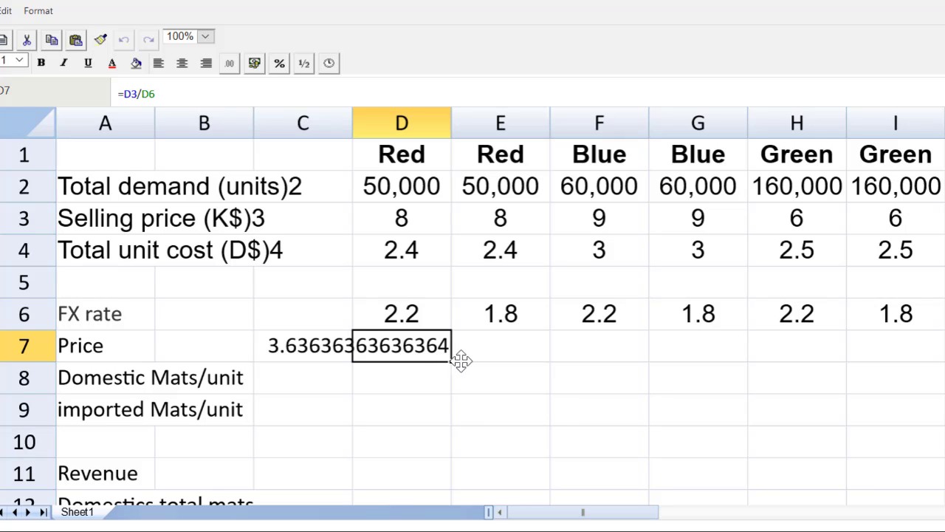
left_click_drag(460, 361, 876, 377)
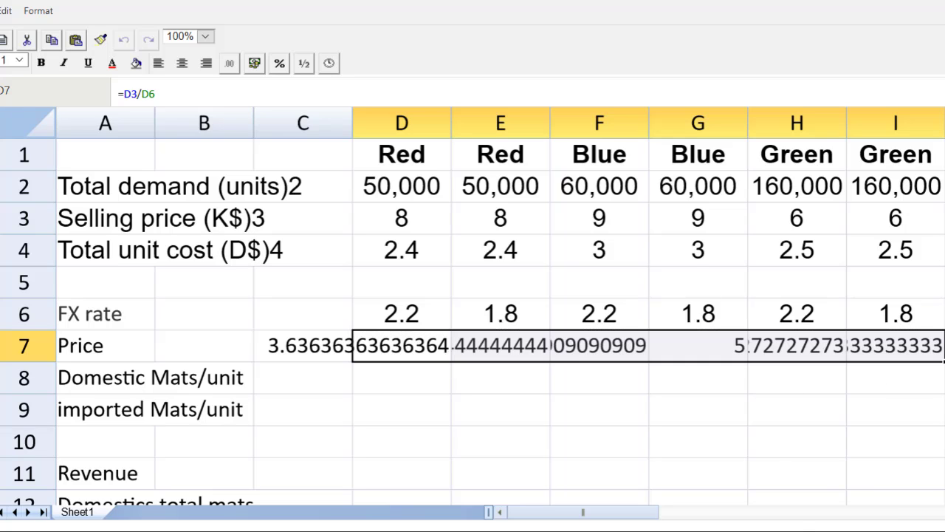
Step: Apply the #,##0.00 number format to the calculation area from D6 across to column J and down past the Total EV row
left_click(205, 37)
left_click(198, 91)
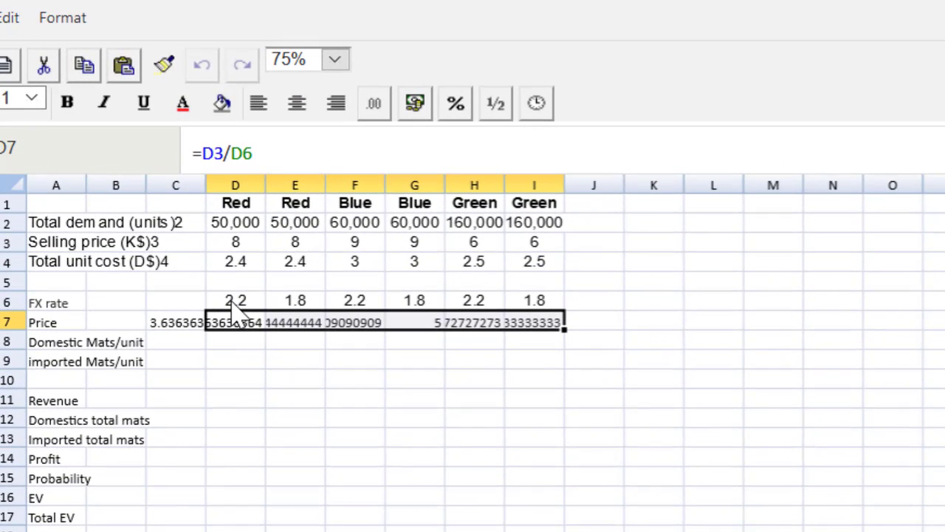
left_click_drag(235, 305, 473, 531)
left_click_drag(558, 531, 576, 531)
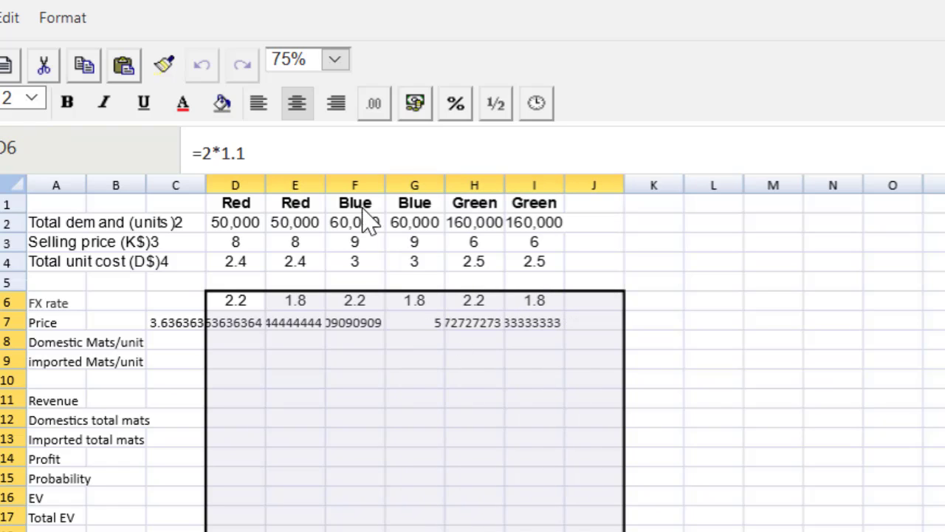
left_click(374, 110)
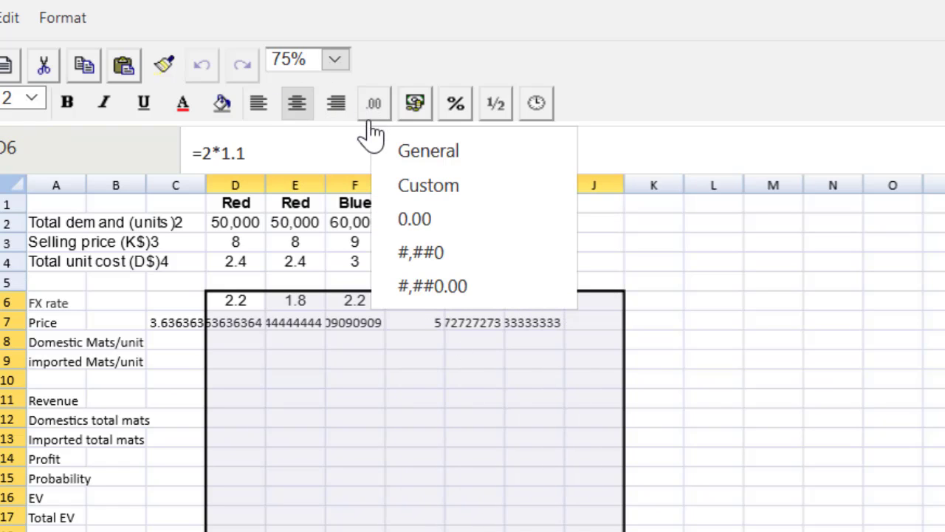
left_click(413, 288)
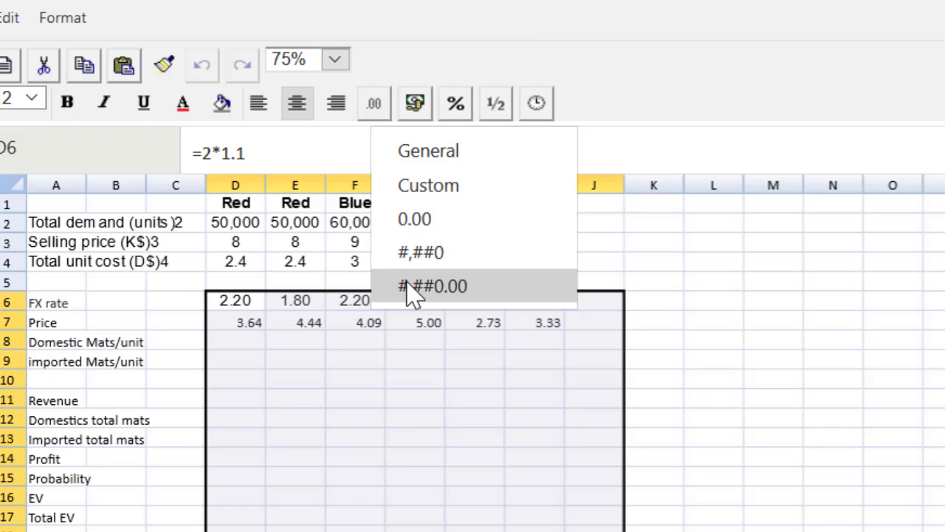
left_click(449, 287)
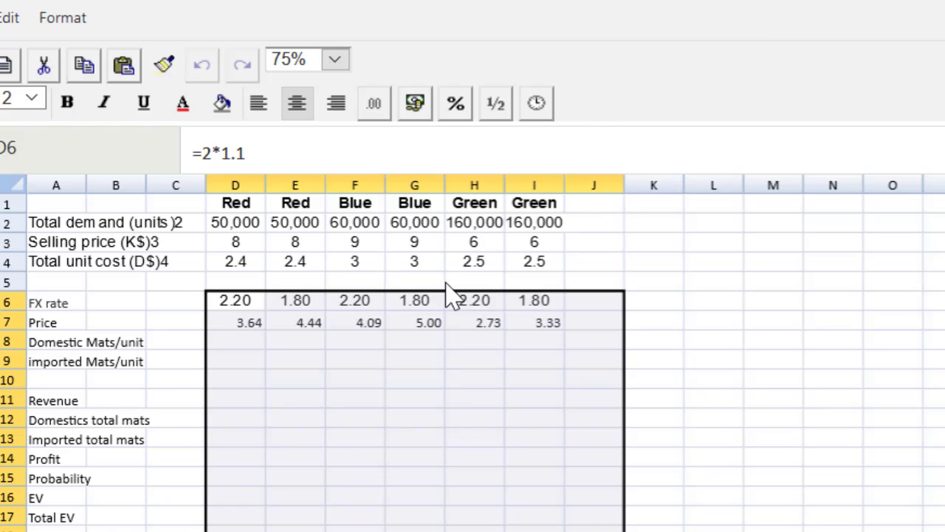
left_click(443, 281)
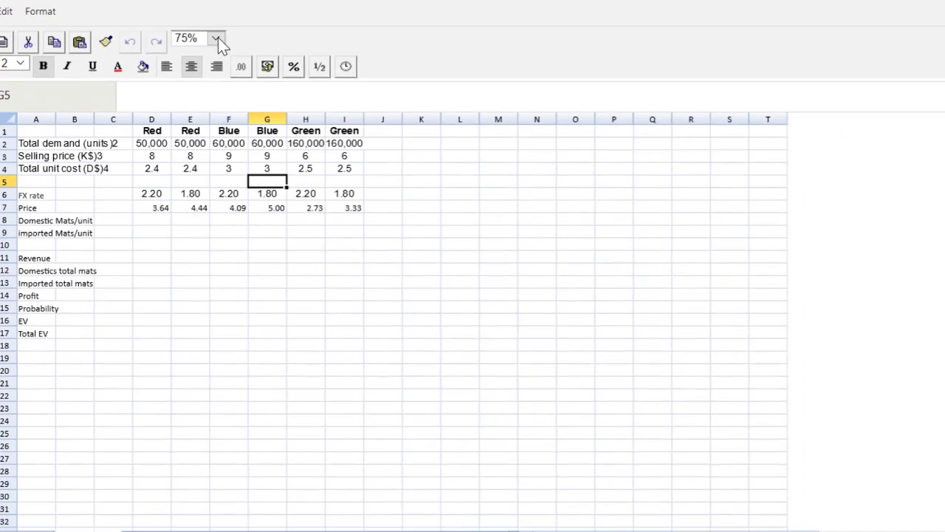
Step: Calculate the domestic materials cost per unit with =D4*-0.5 in D8 and fill the formula across to I8
left_click(335, 59)
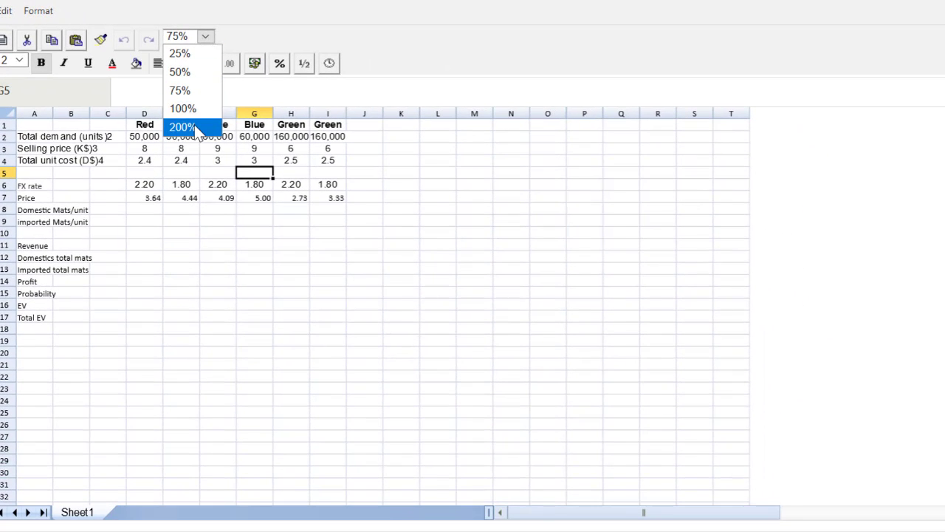
left_click(185, 127)
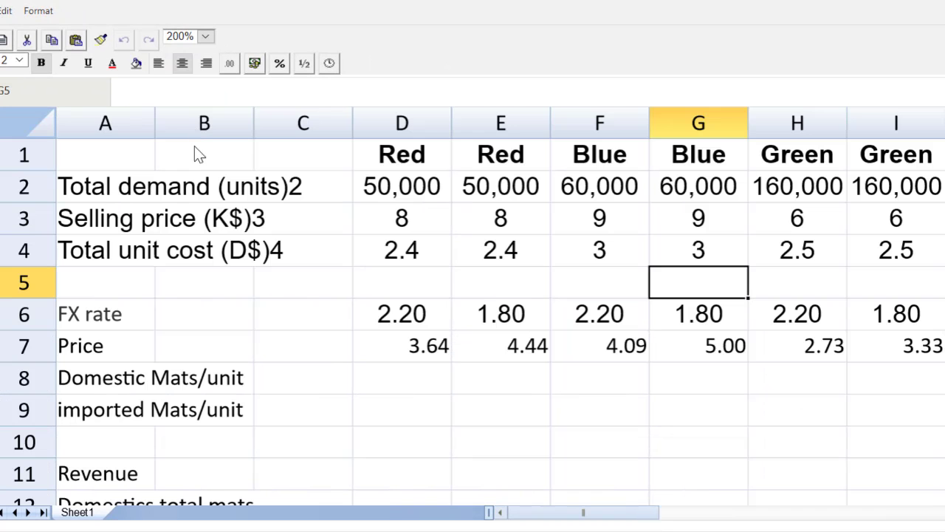
left_click(403, 376)
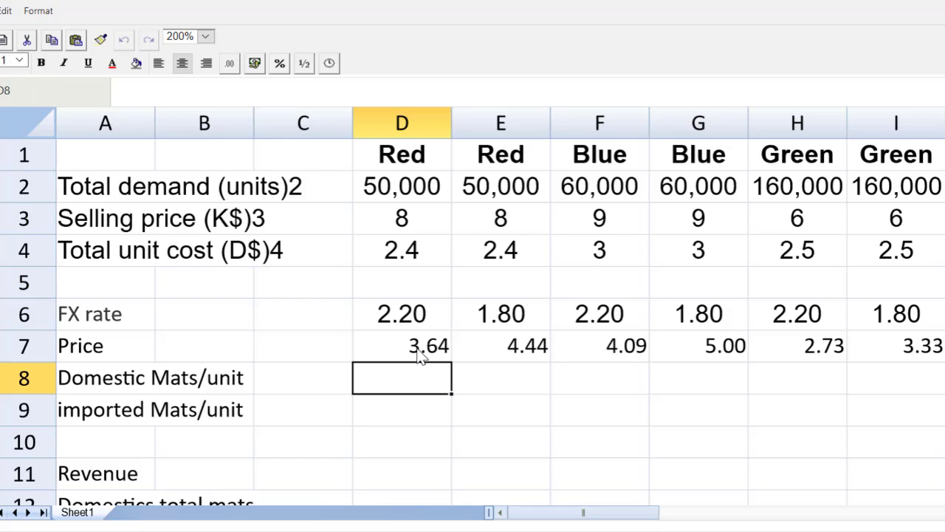
type("=")
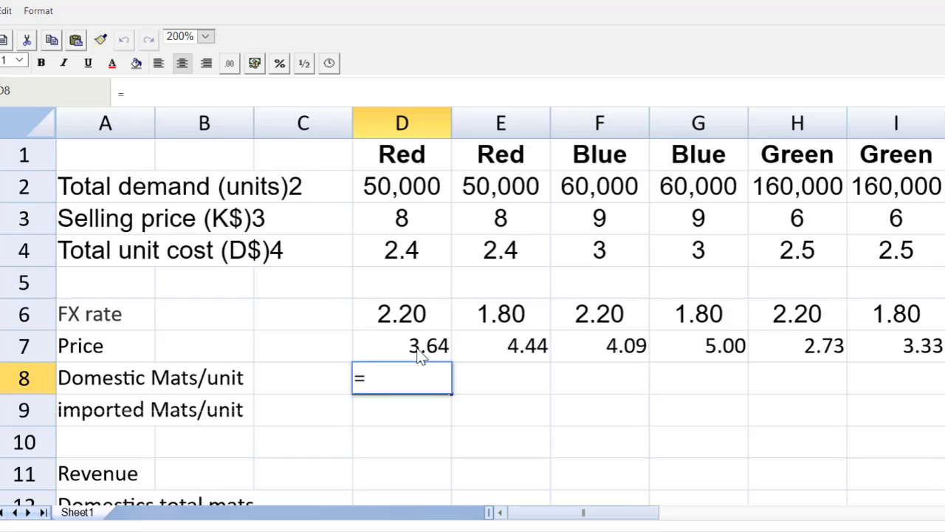
left_click(403, 255)
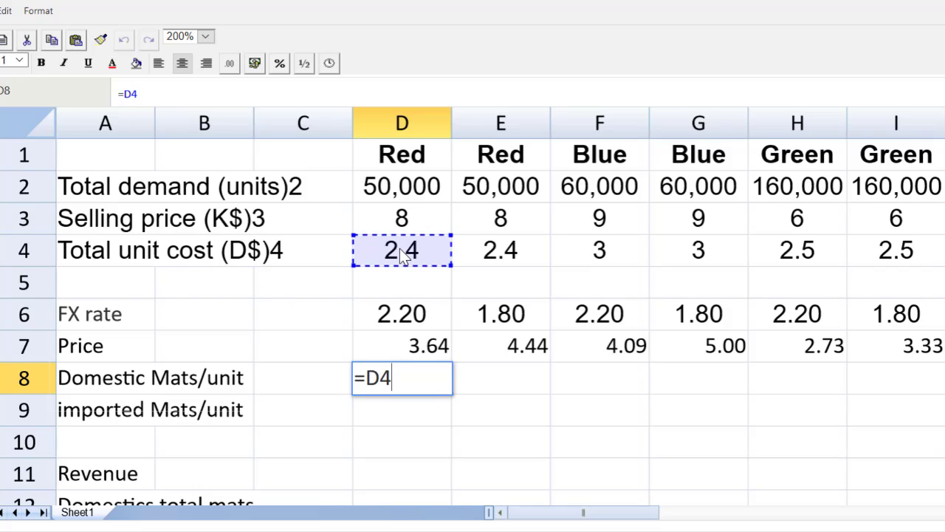
type("*")
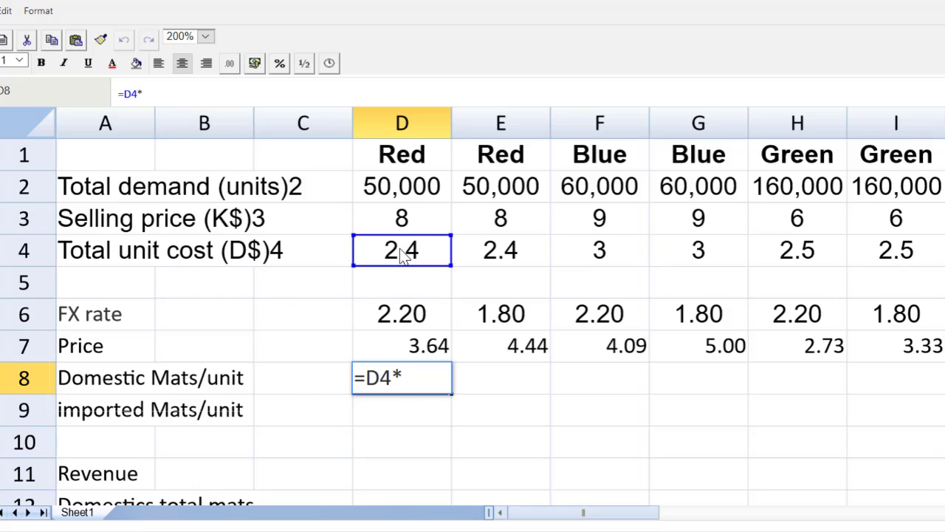
type("0")
key("BackSpace")
type("0.5")
key("BackSpace")
key("BackSpace")
key("BackSpace")
type("-0.5")
key("Return")
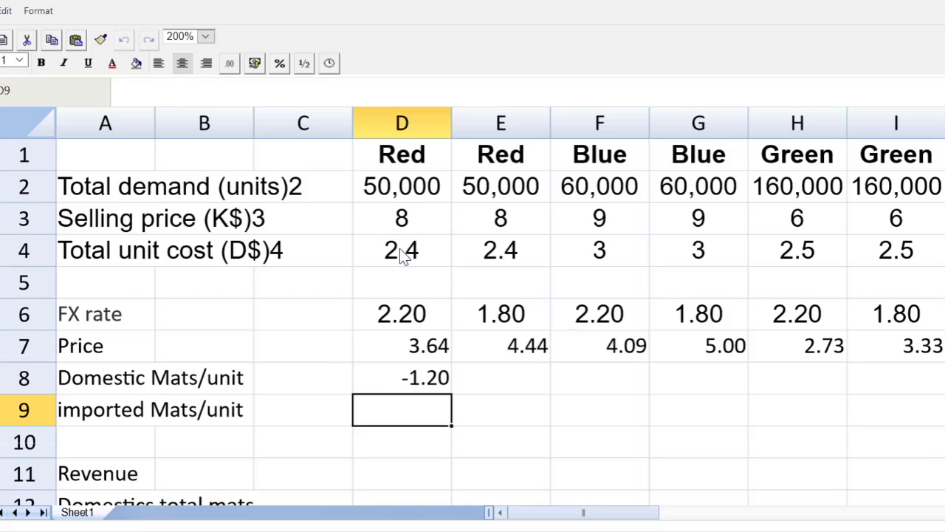
left_click(390, 380)
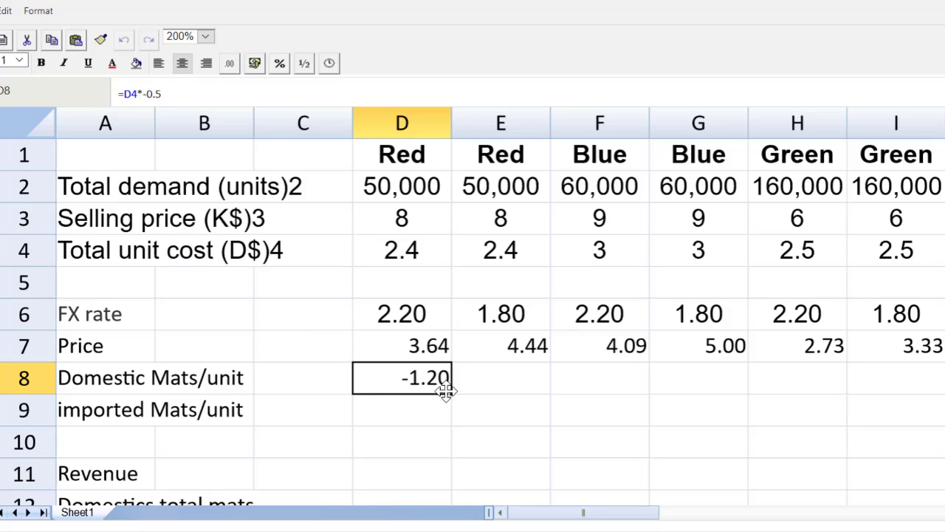
left_click_drag(451, 395, 934, 391)
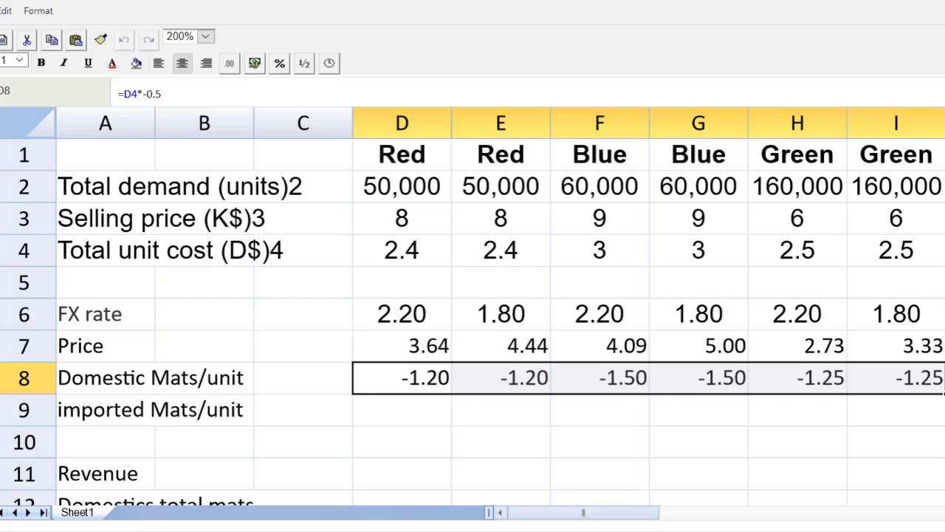
Step: Calculate the imported materials cost per unit with =D8*2/D6 in D9 and fill the formula across to I9
left_click(408, 429)
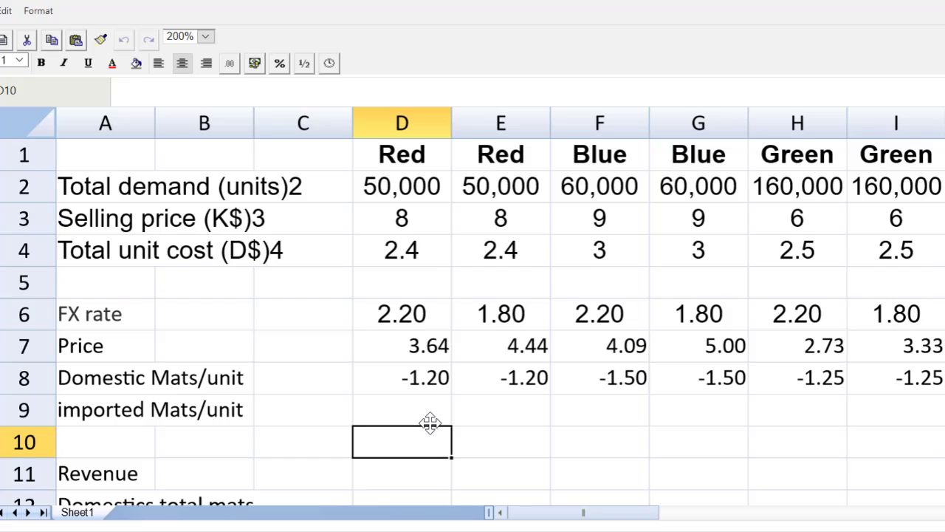
left_click(419, 401)
type("=")
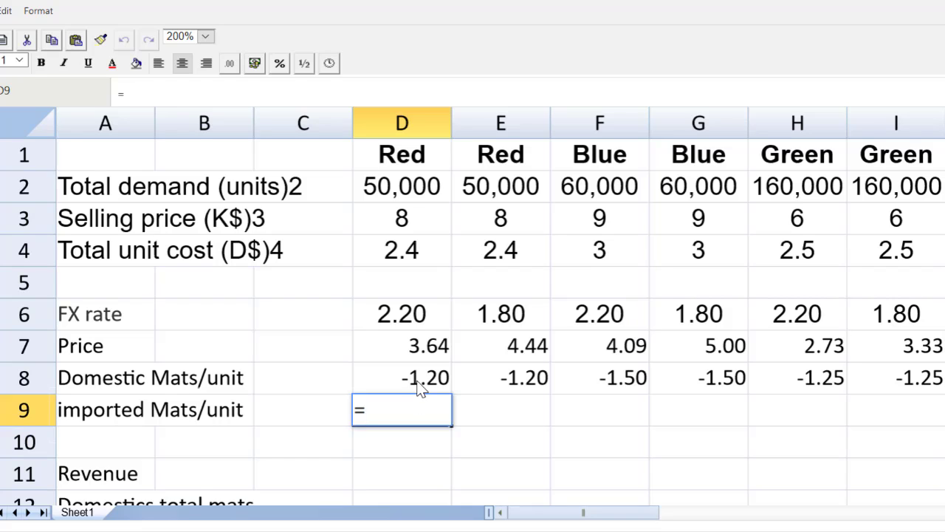
left_click(419, 389)
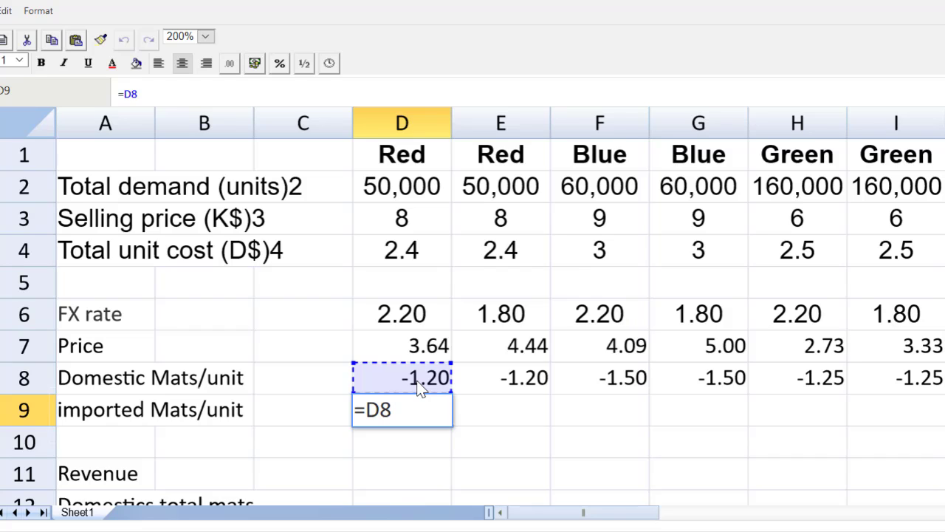
type("*")
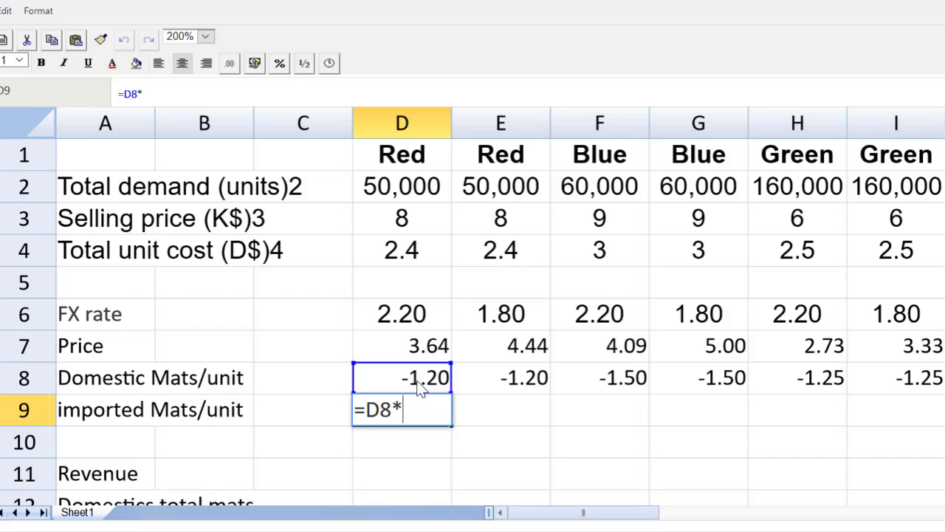
type("2/")
left_click(418, 314)
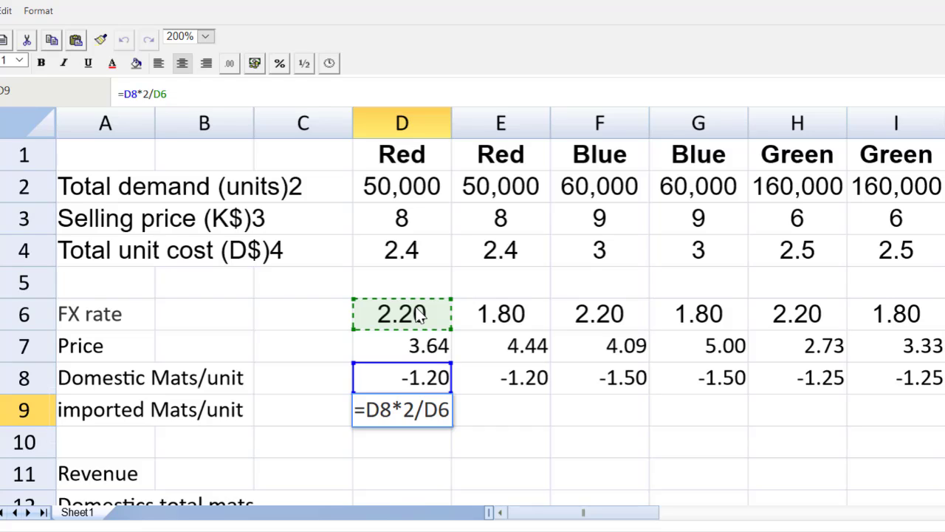
key("Return")
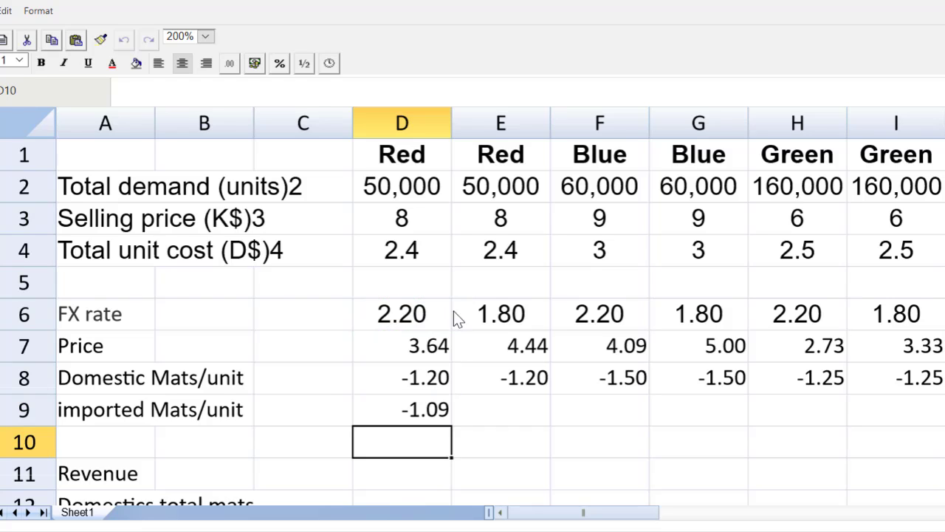
left_click(434, 417)
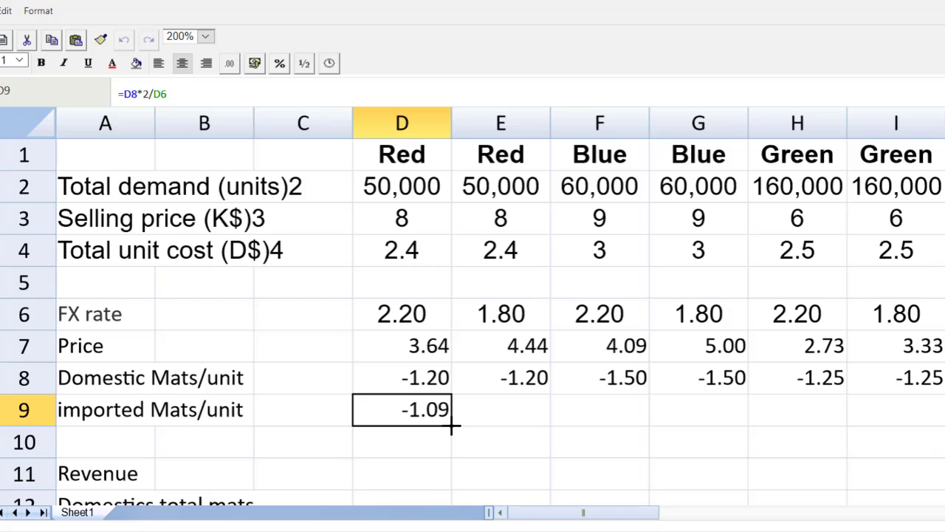
left_click_drag(452, 425, 878, 426)
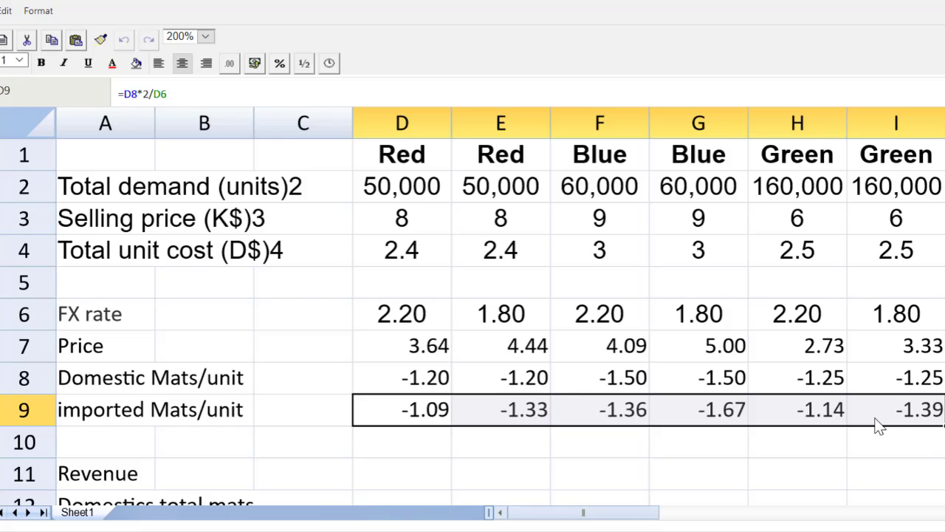
Step: Calculate the revenue with =D7*D$2 in D11, locking the demand row, and fill the formula across to I11
scroll(472, 322, "down", 2)
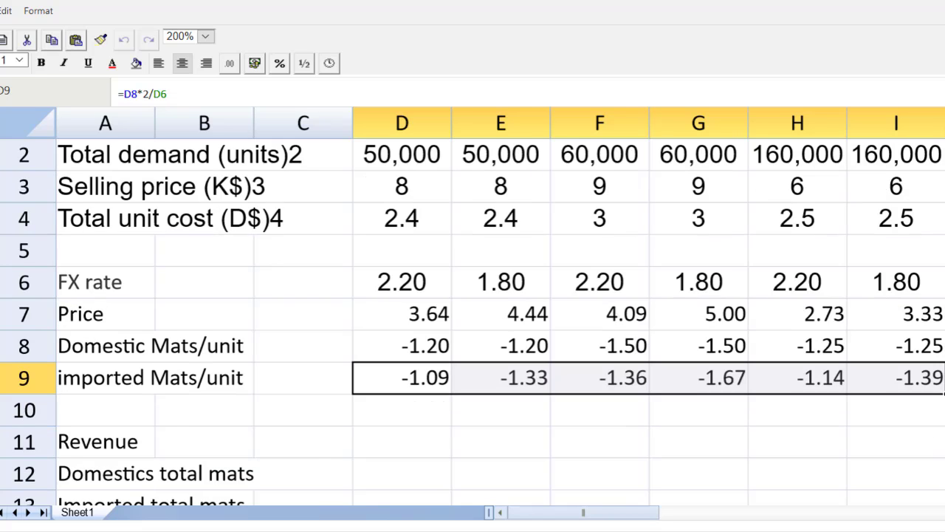
left_click(205, 37)
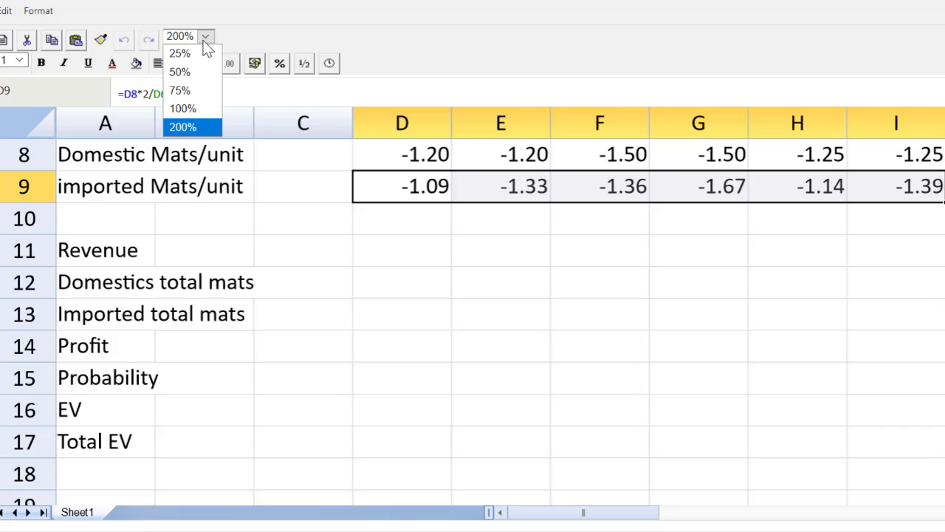
left_click(206, 109)
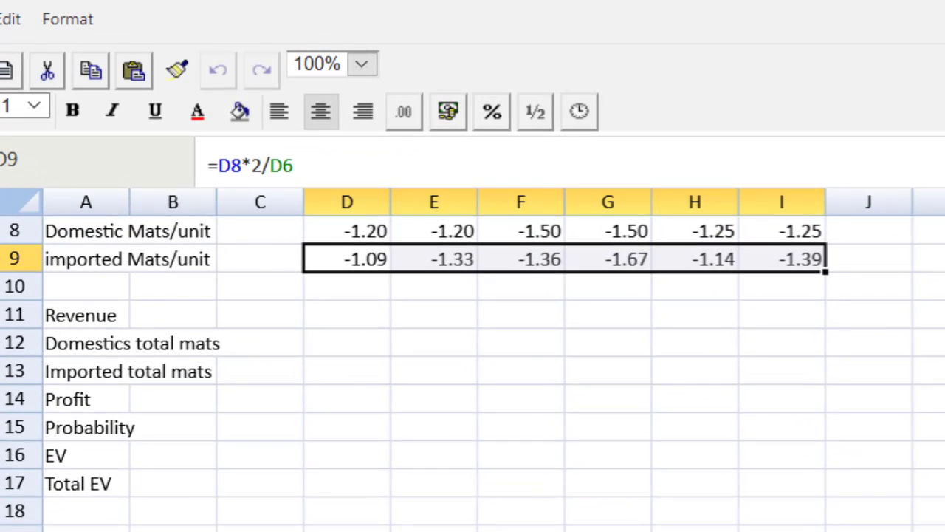
scroll(397, 148, "up", 3)
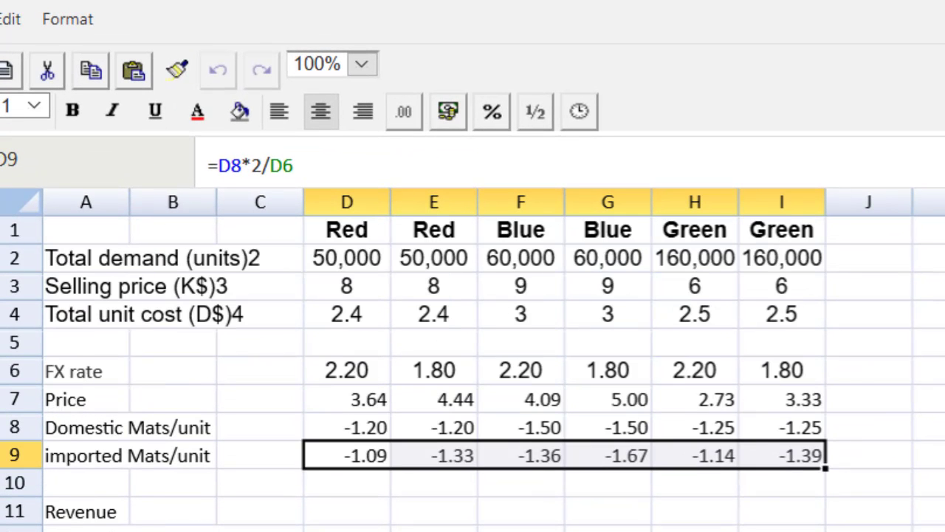
double_click(348, 511)
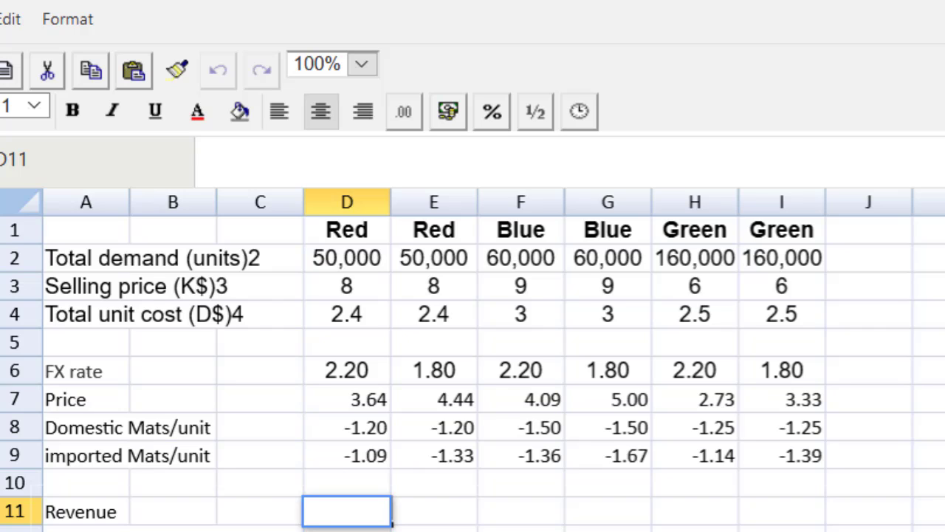
type("=")
left_click(351, 407)
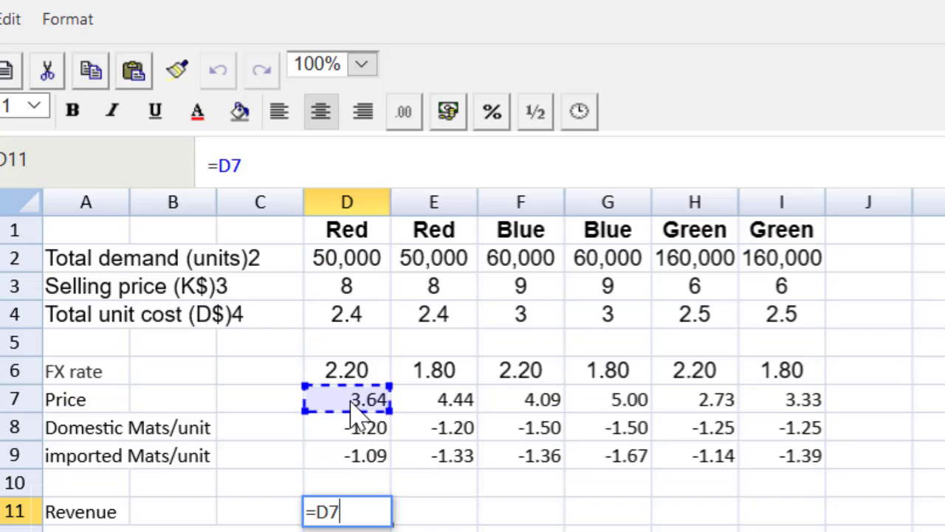
type("*")
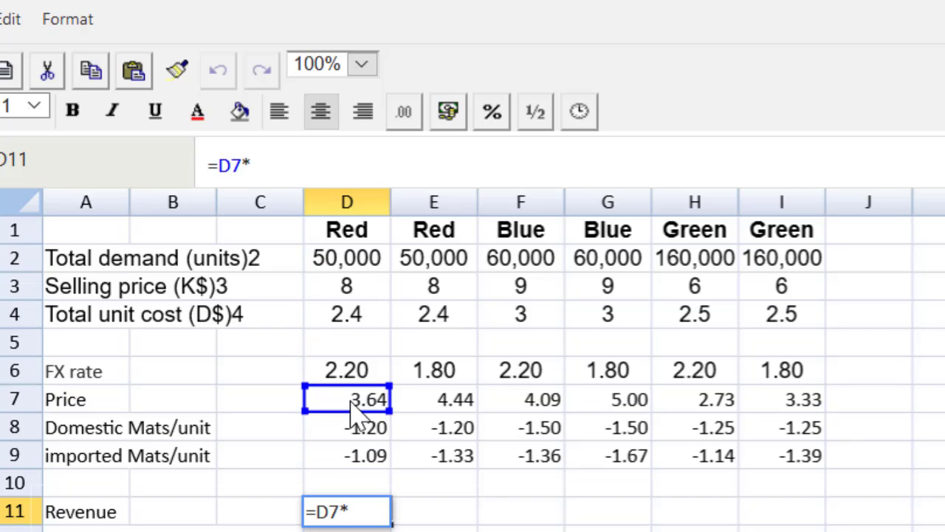
left_click(359, 261)
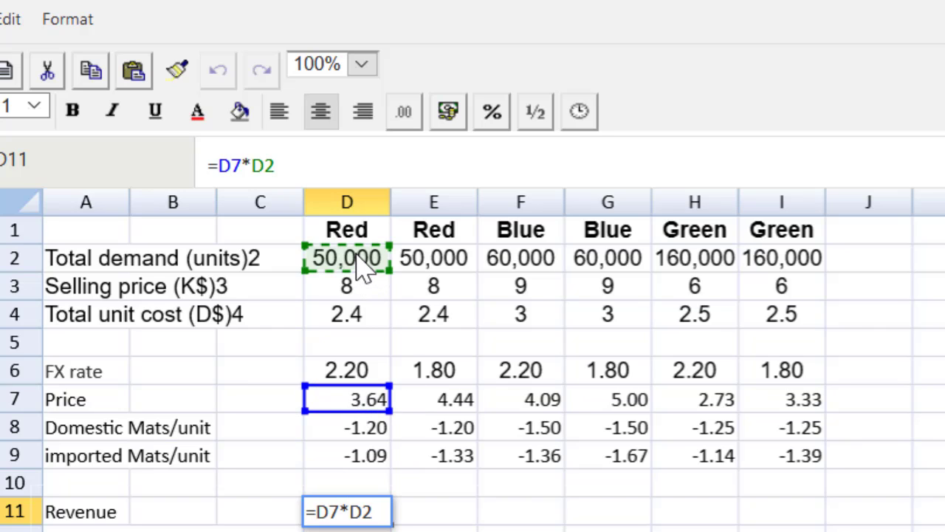
left_click(258, 166)
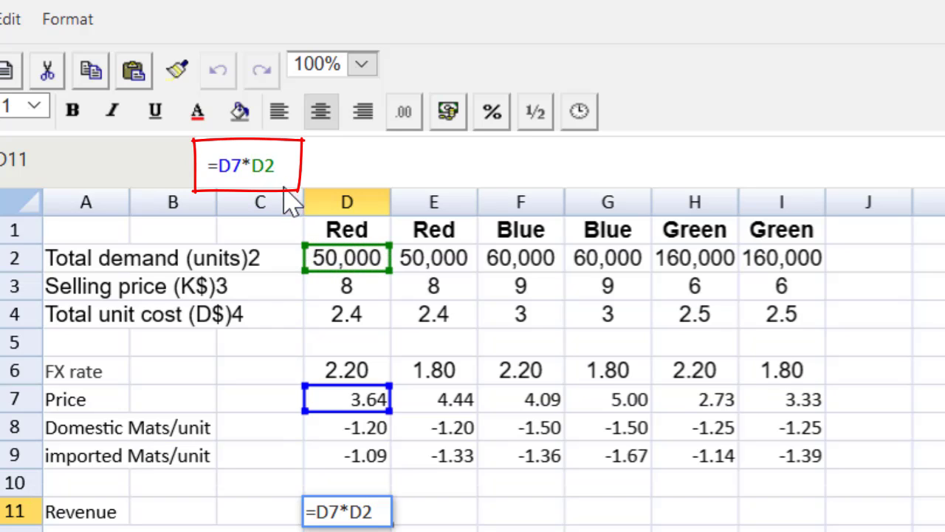
left_click(266, 165)
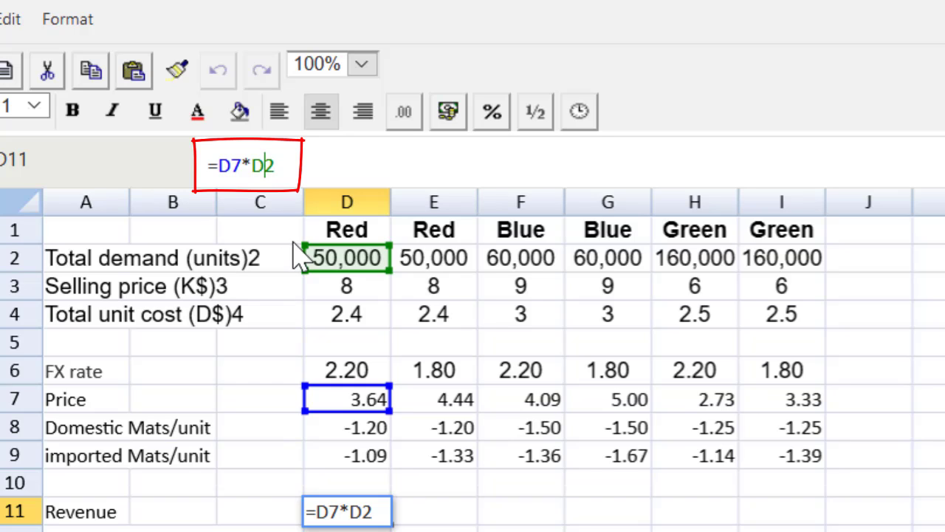
type("$")
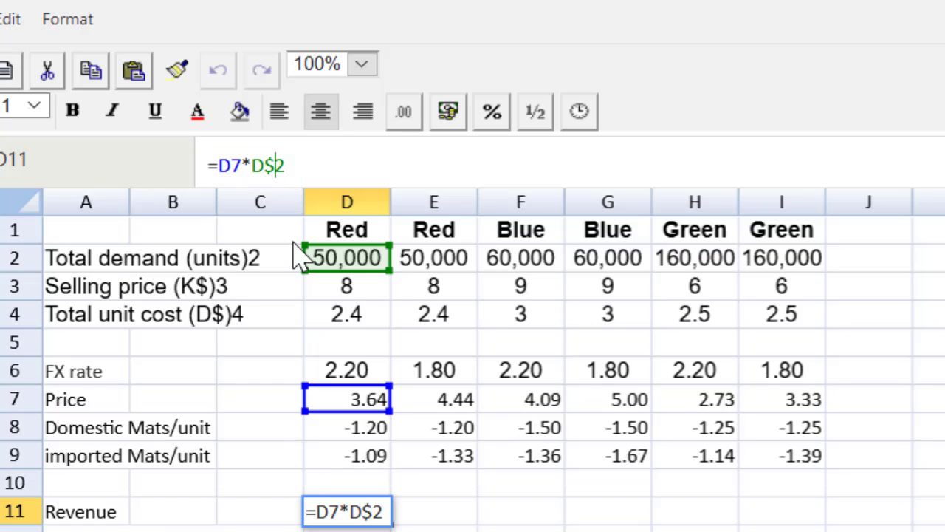
key("Return")
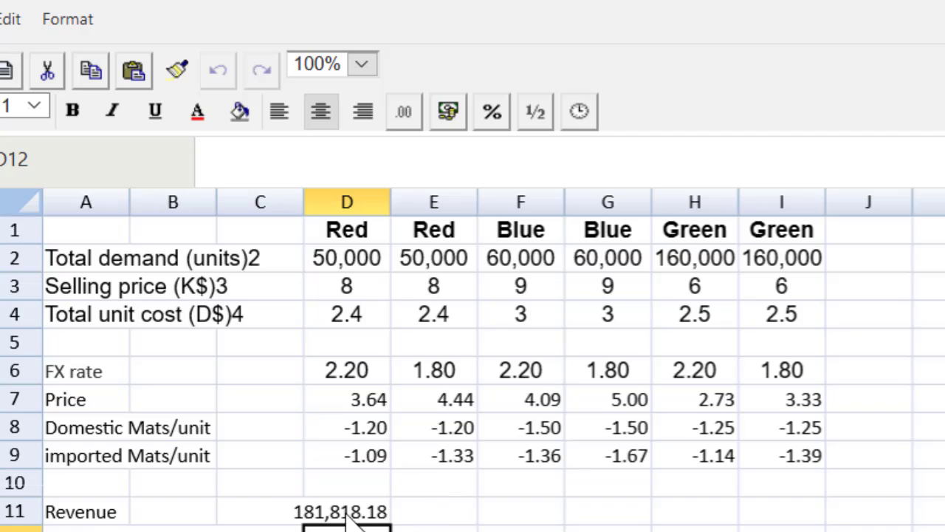
left_click(369, 519)
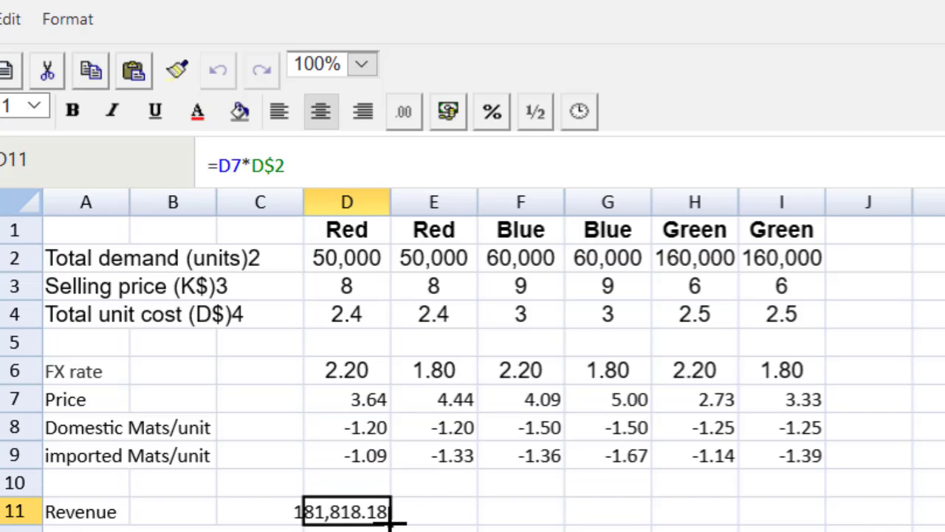
left_click_drag(391, 525, 785, 514)
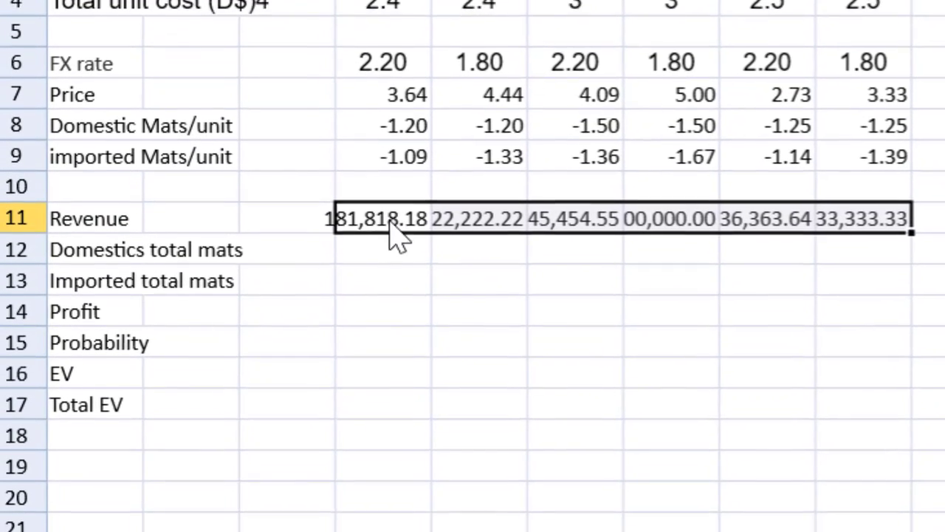
Step: Fill the revenue formula down from D11 to D13 for the total materials rows, and extend D12:D13 across to column I
left_click(389, 219)
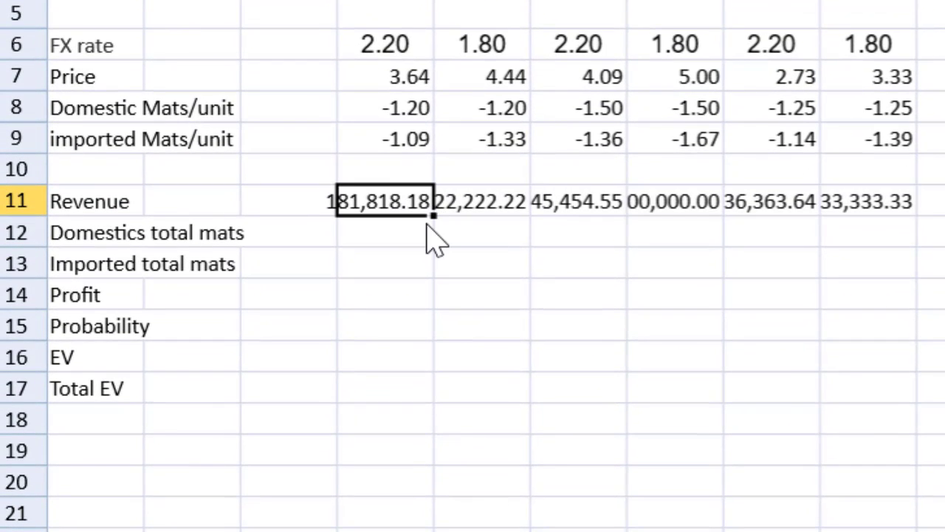
left_click_drag(433, 219, 427, 267)
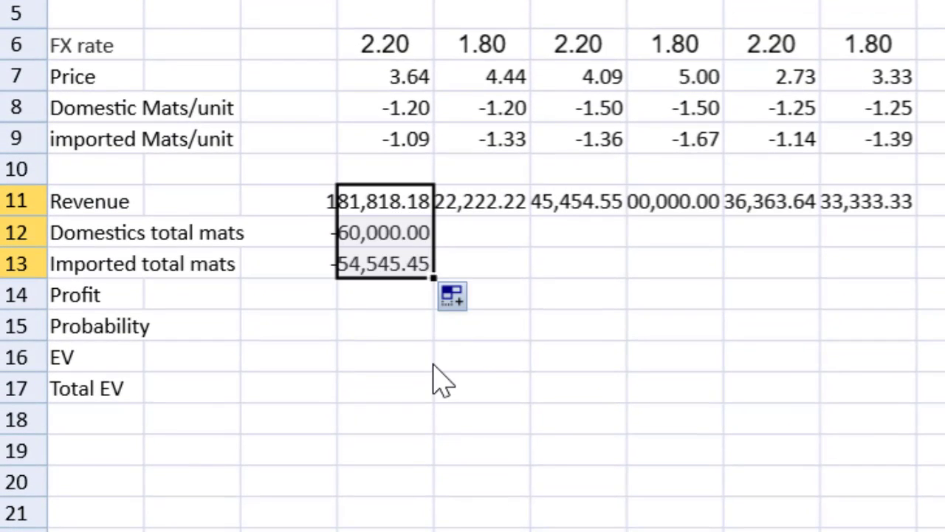
left_click(416, 271)
mouse_move(424, 243)
left_mouse_down()
mouse_move(431, 281)
mouse_move(630, 277)
mouse_move(724, 258)
mouse_move(849, 258)
left_mouse_up()
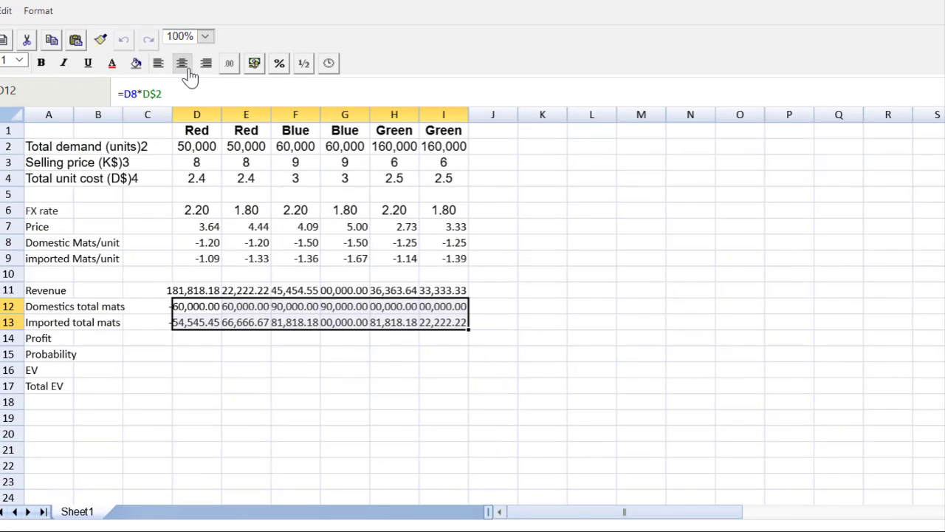
Step: Auto-fit the widths of columns D to I to their contents and narrow the spare columns B and C
left_click(205, 36)
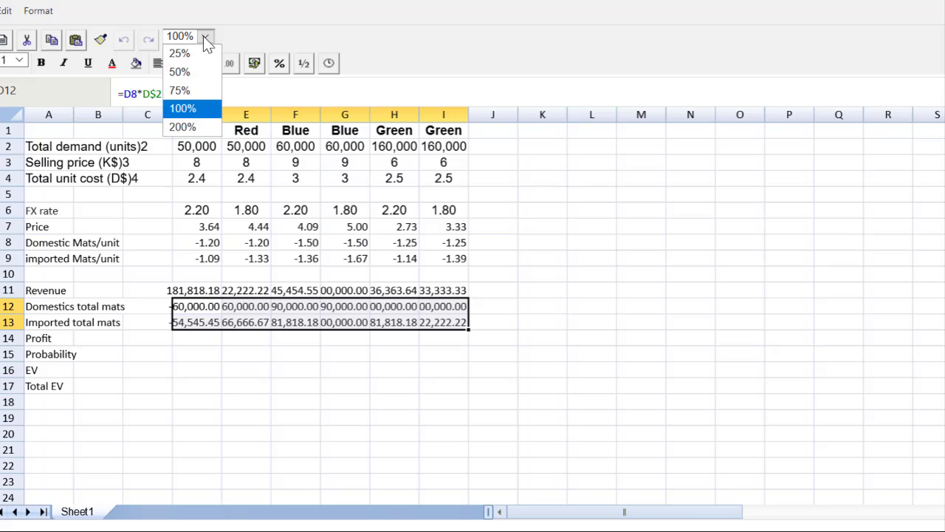
left_click(182, 127)
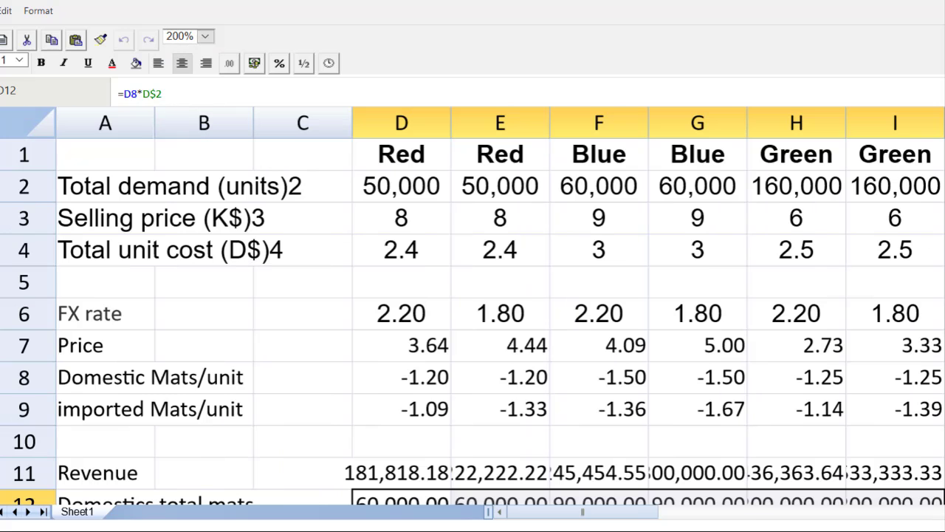
scroll(569, 328, "down", 3)
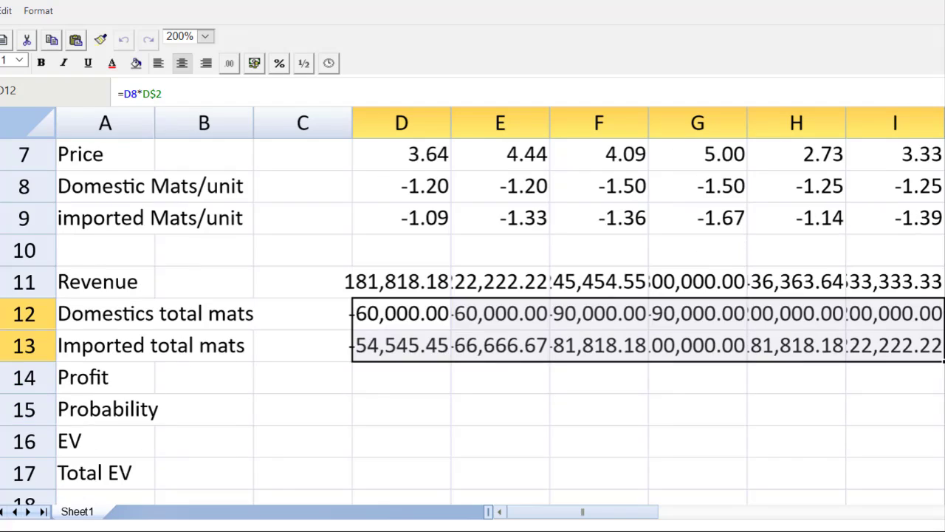
left_click_drag(380, 120, 887, 142)
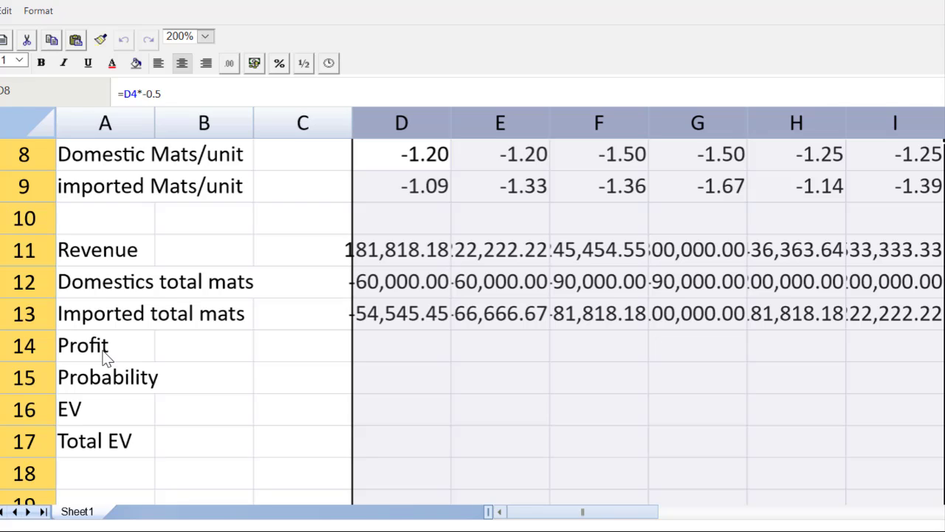
double_click(452, 130)
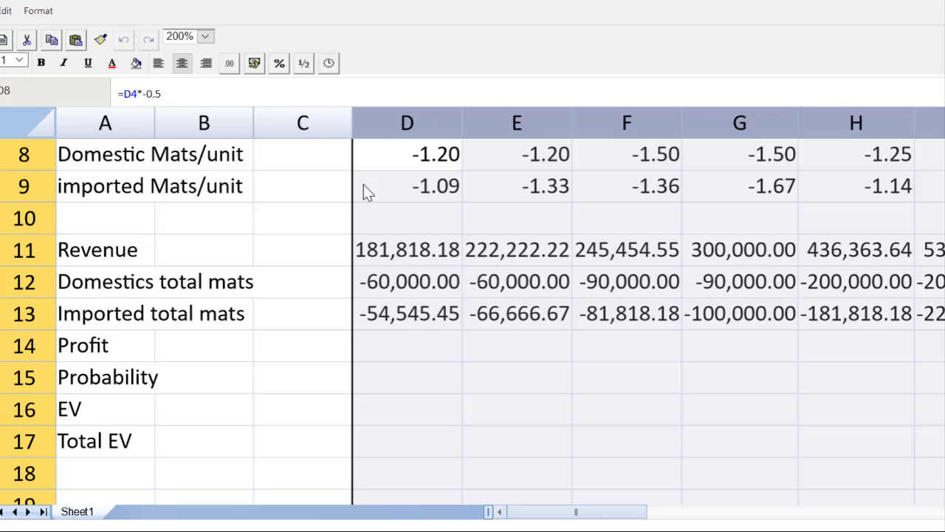
left_click(329, 186)
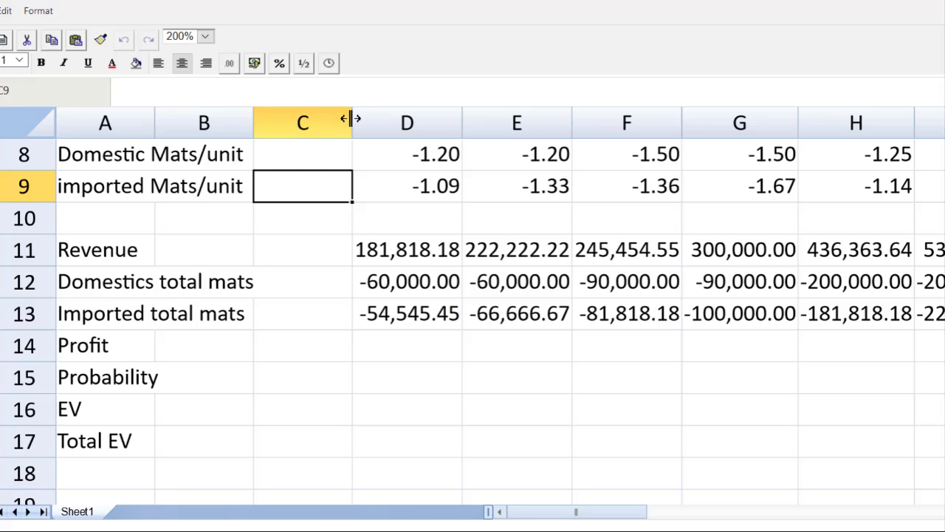
left_click_drag(352, 119, 231, 118)
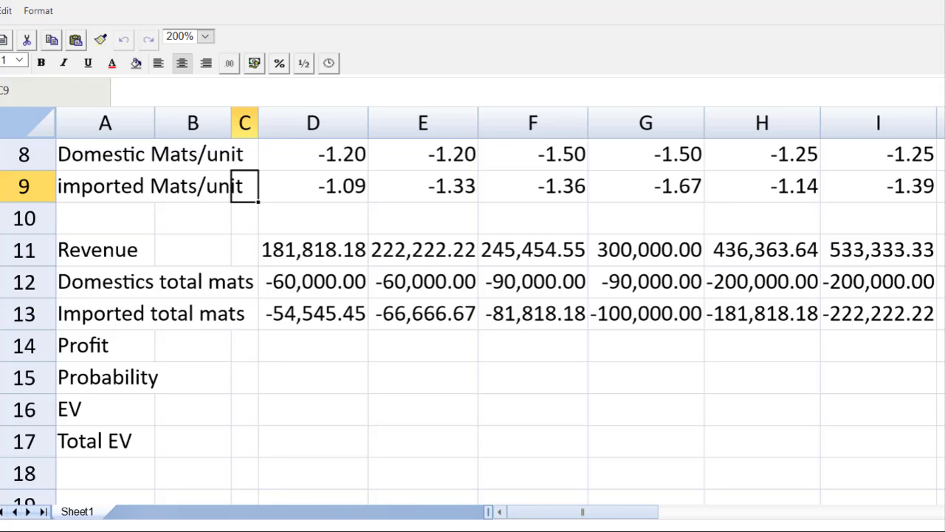
Step: Calculate the profit with =SUM(D11:D13) in D14 and fill the formula across to I14
left_click(334, 358)
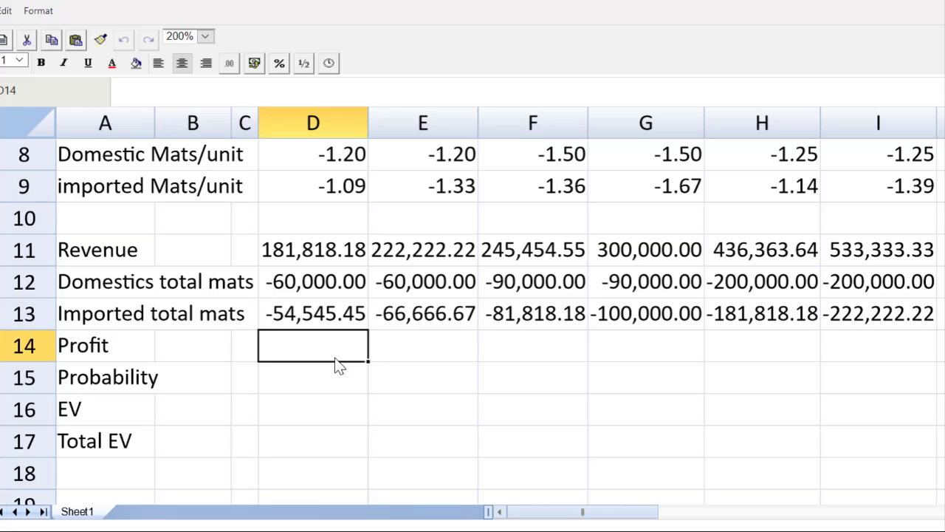
type("=")
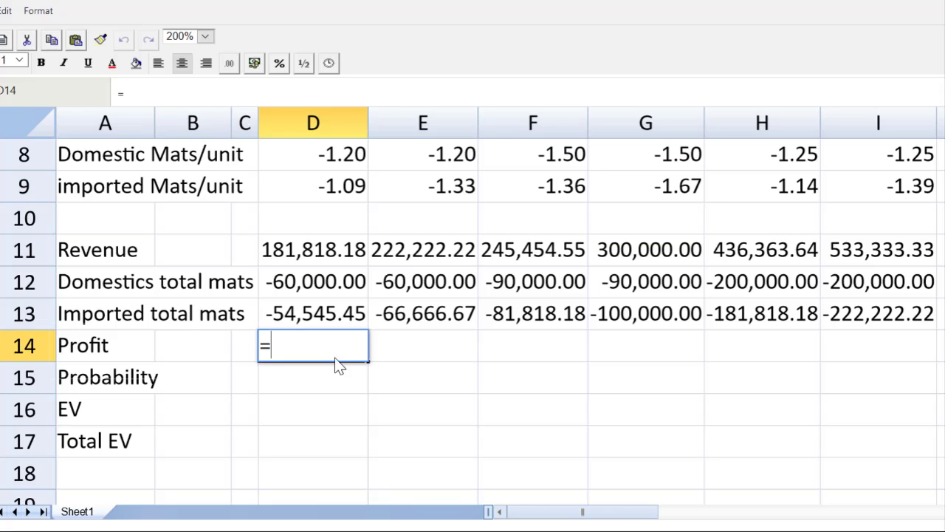
type("sum(")
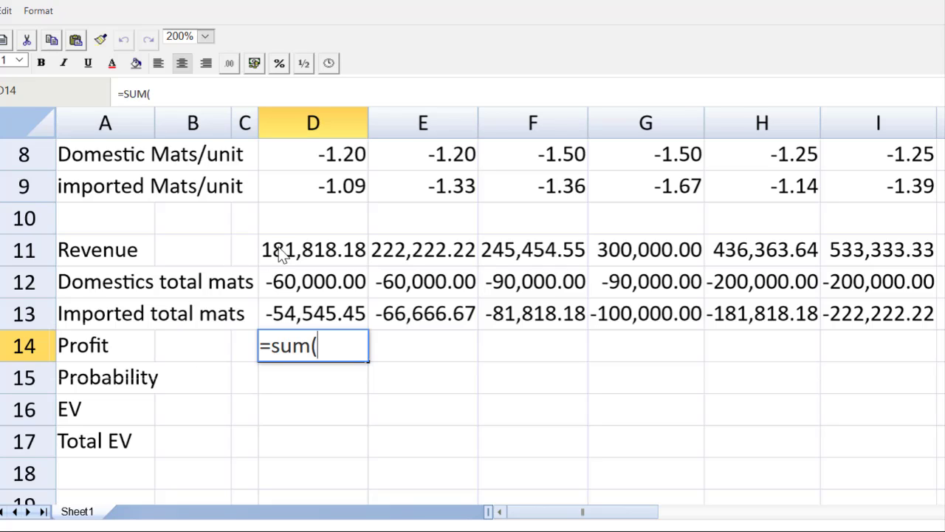
left_click_drag(285, 249, 289, 310)
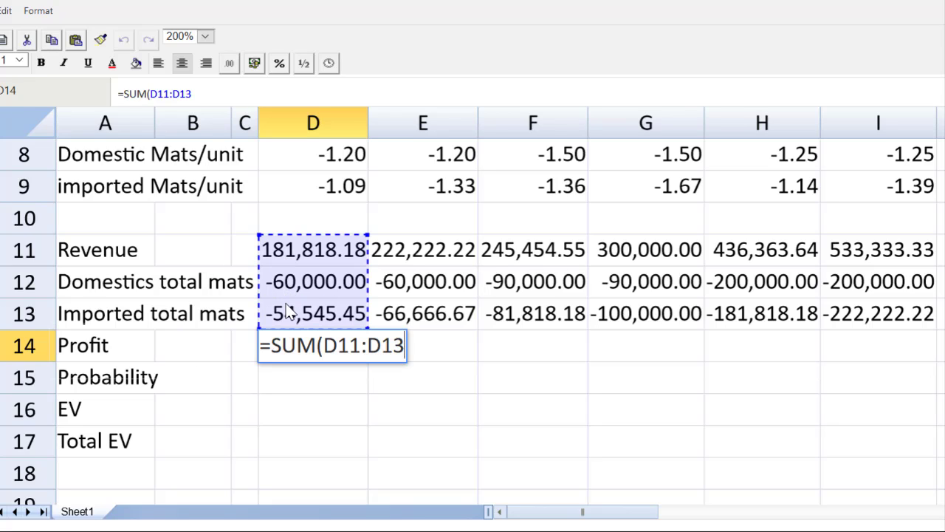
type(")")
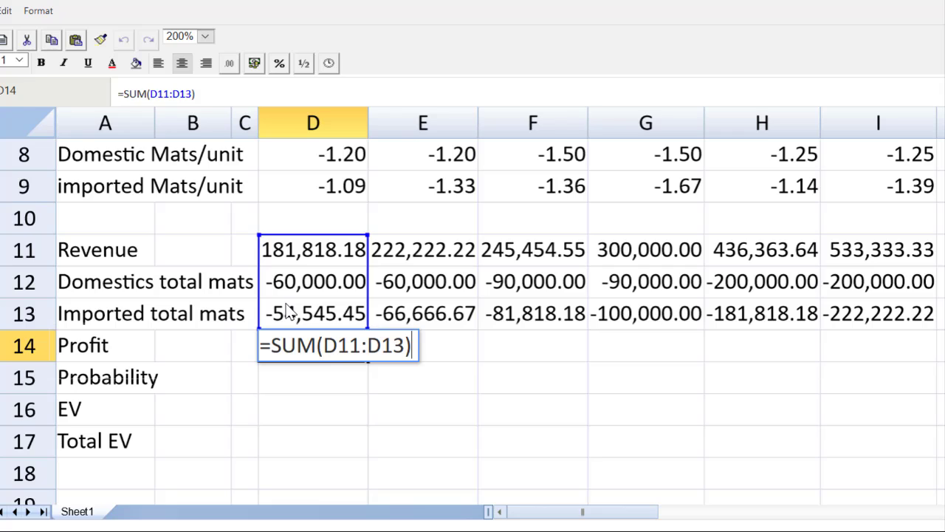
key("Return")
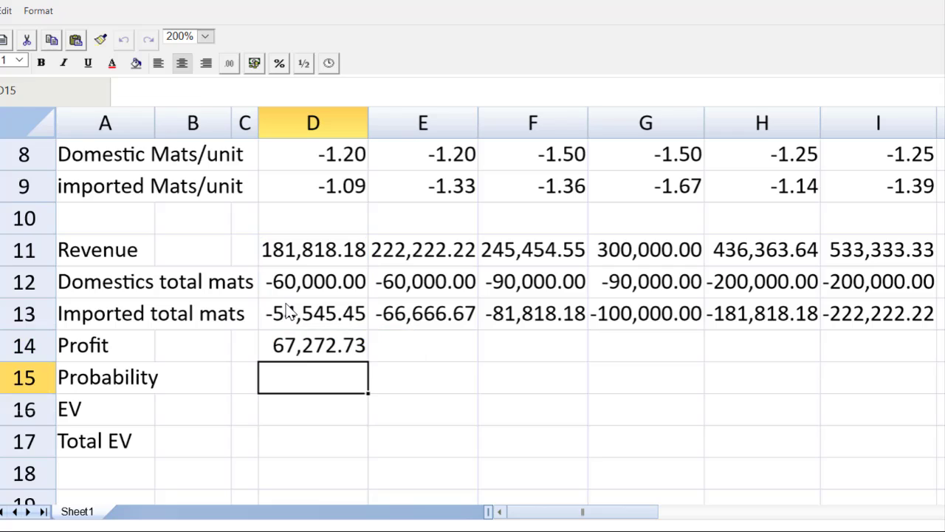
left_click(299, 348)
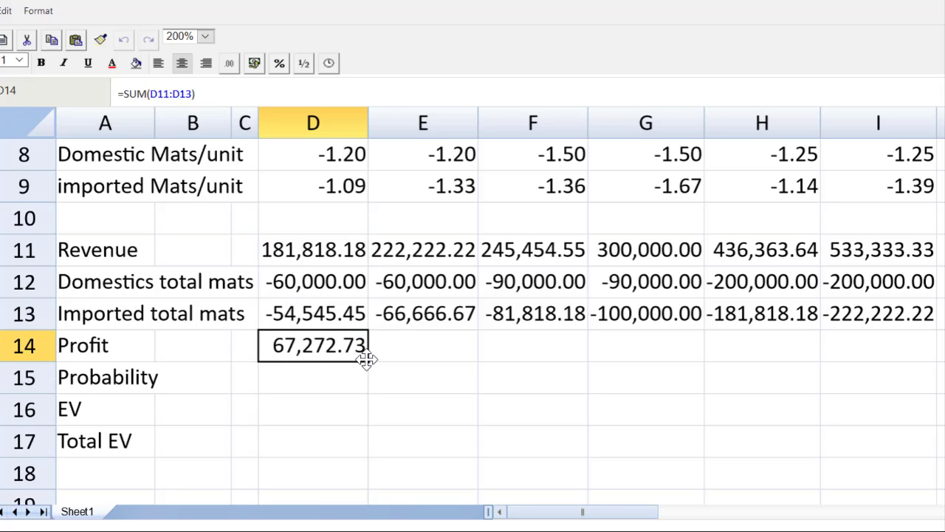
left_click_drag(487, 356, 883, 363)
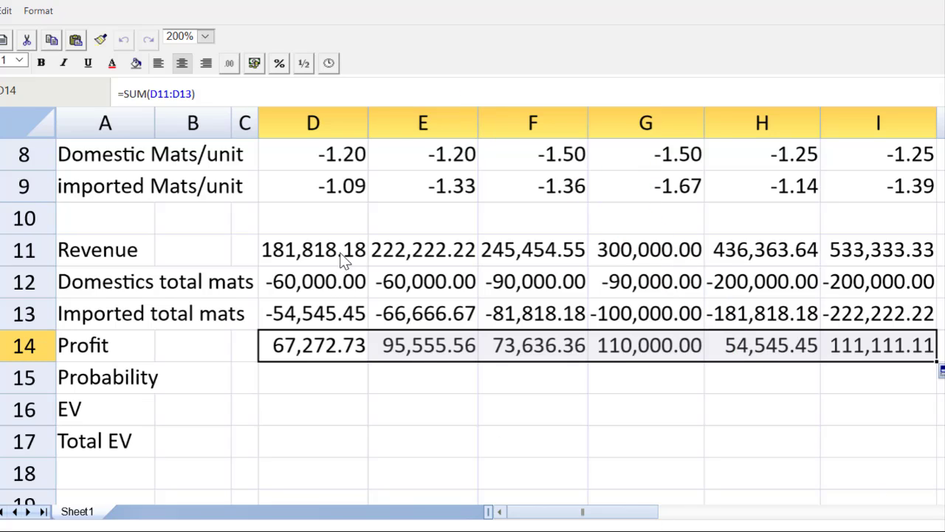
Step: Apply the #,##0 number format to D11:I18, from the Revenue row to just below Total EV
left_click_drag(339, 255, 894, 473)
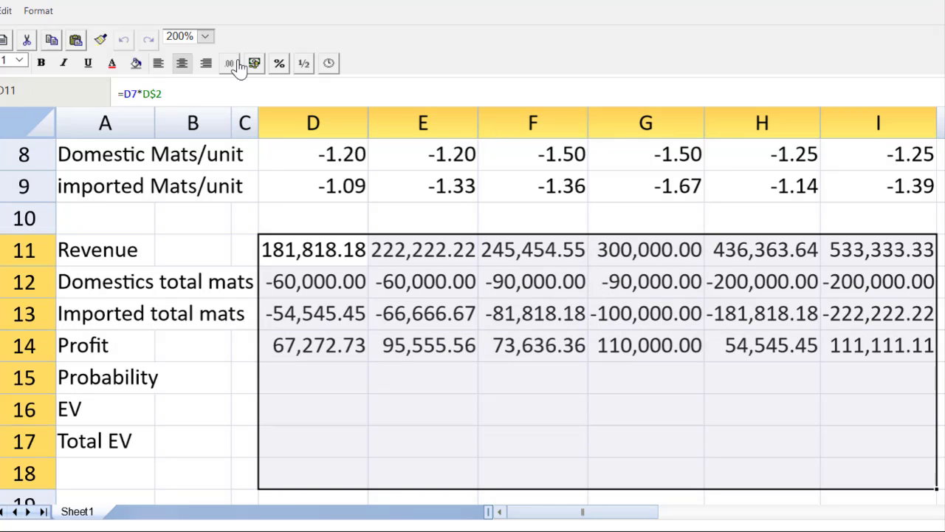
left_click(228, 65)
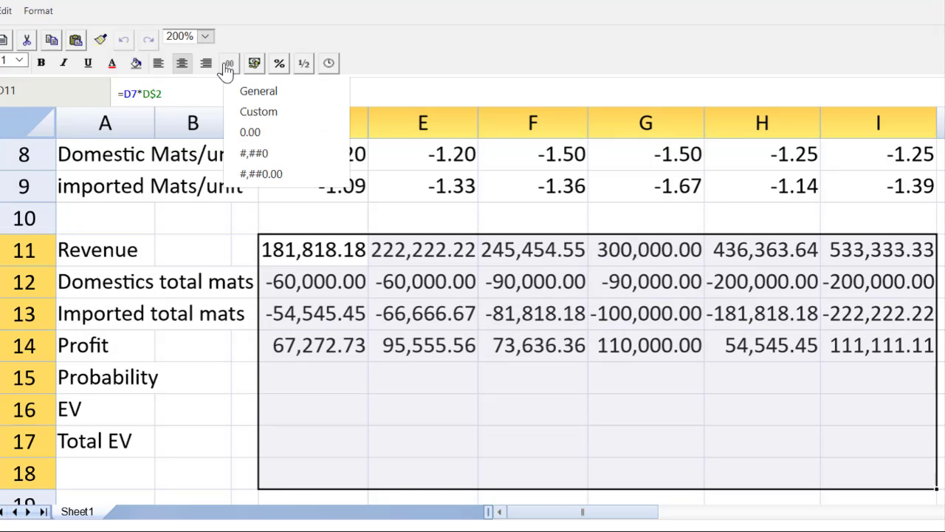
left_click(255, 155)
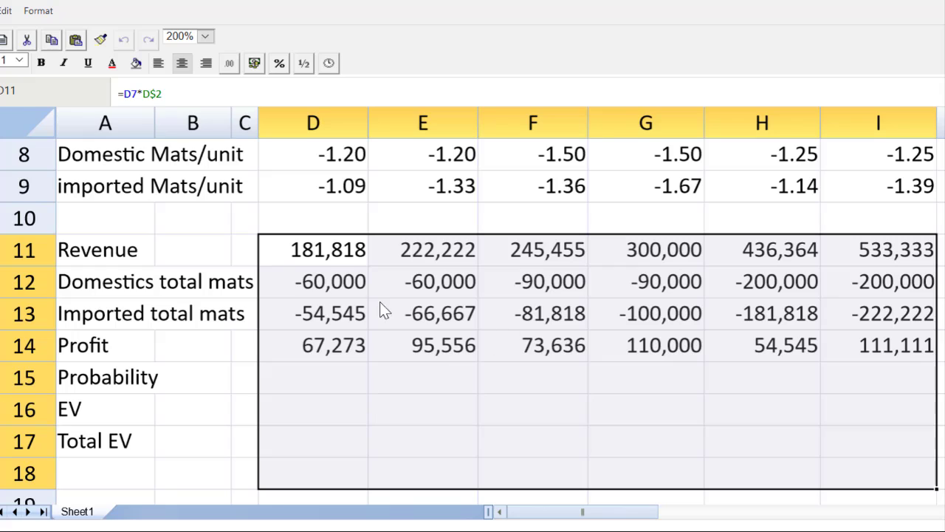
Step: Underline the imported total materials figures in D13:I13
left_click(331, 314)
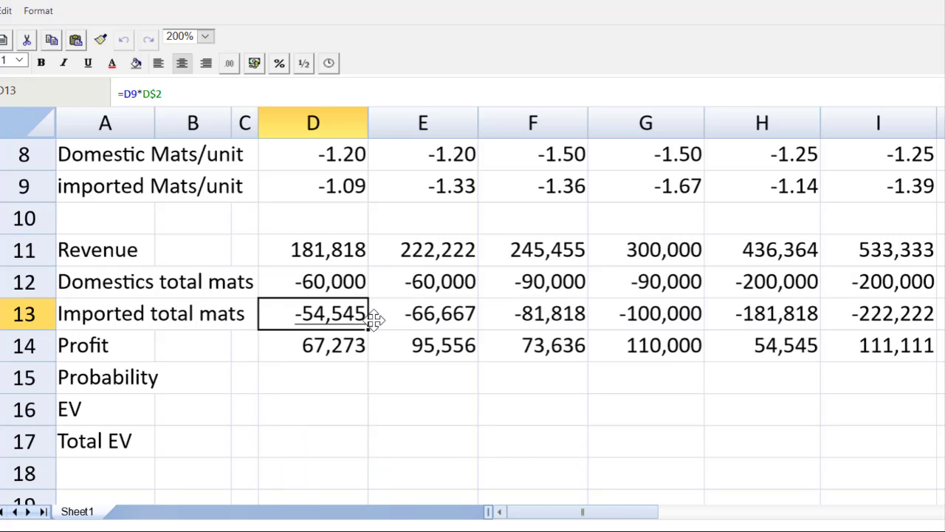
left_click_drag(358, 322, 874, 319)
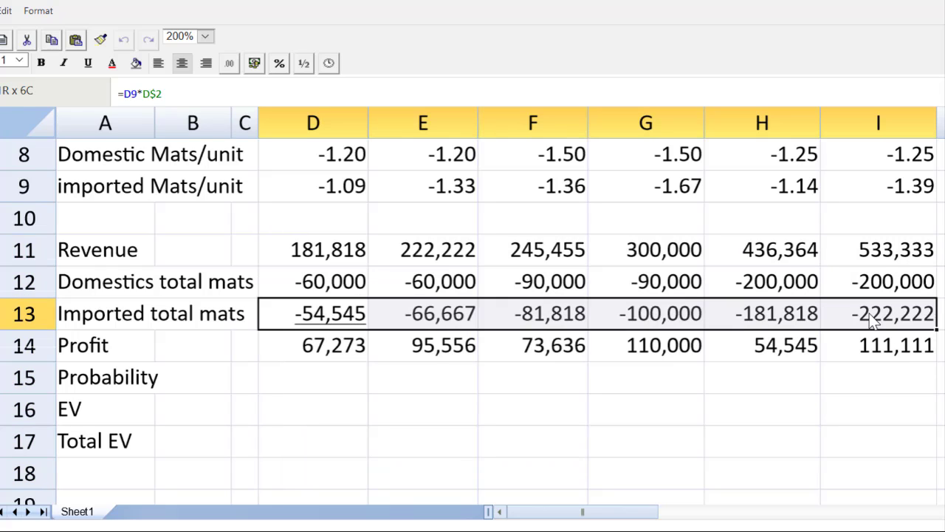
left_click(87, 62)
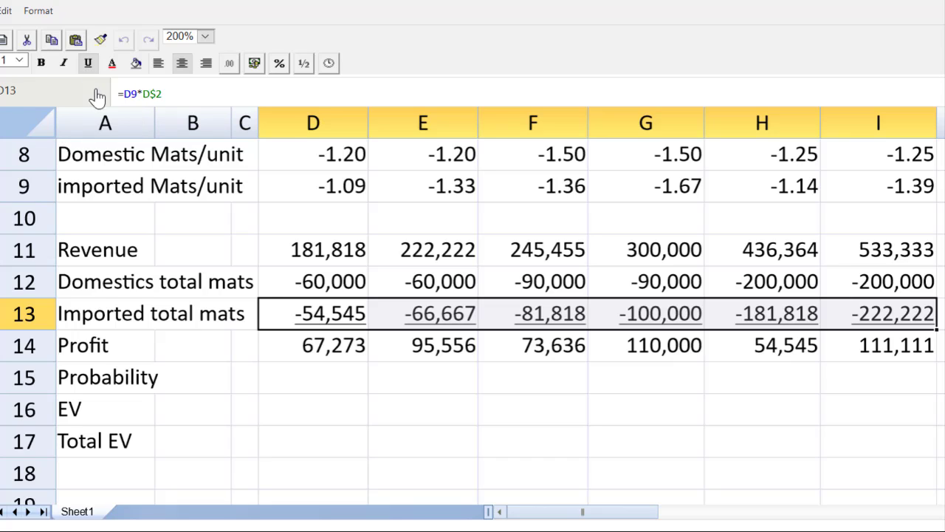
Step: Enter a probability of 0.75 in D15 and apply a percentage format to D15:I15
left_click(331, 380)
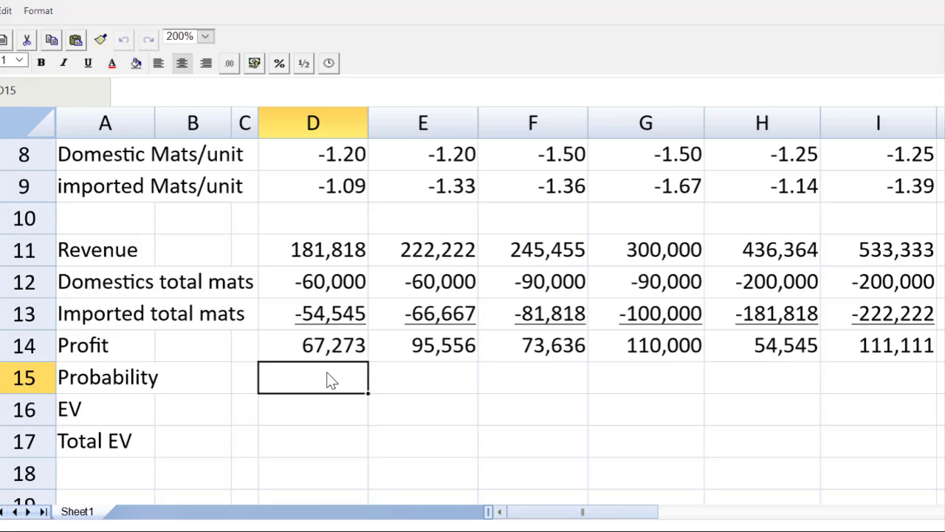
type("0.75")
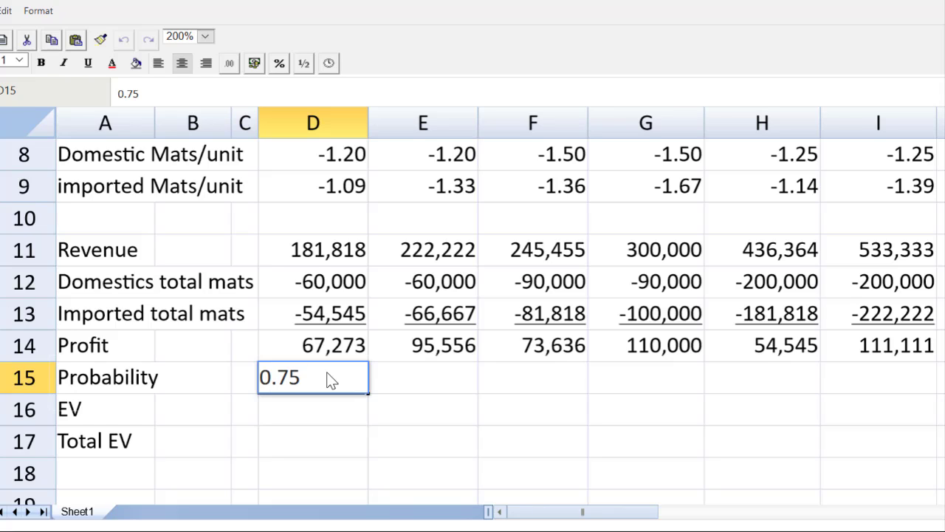
key("Return")
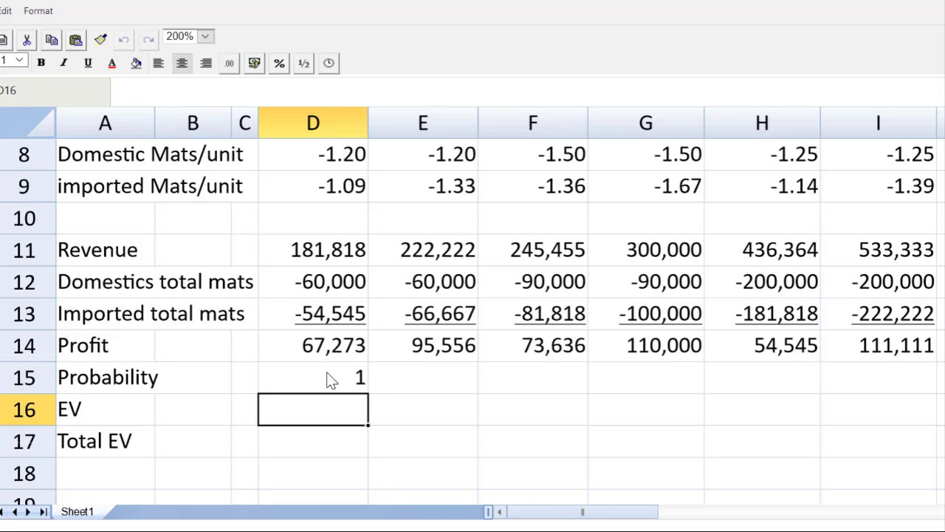
left_click(330, 380)
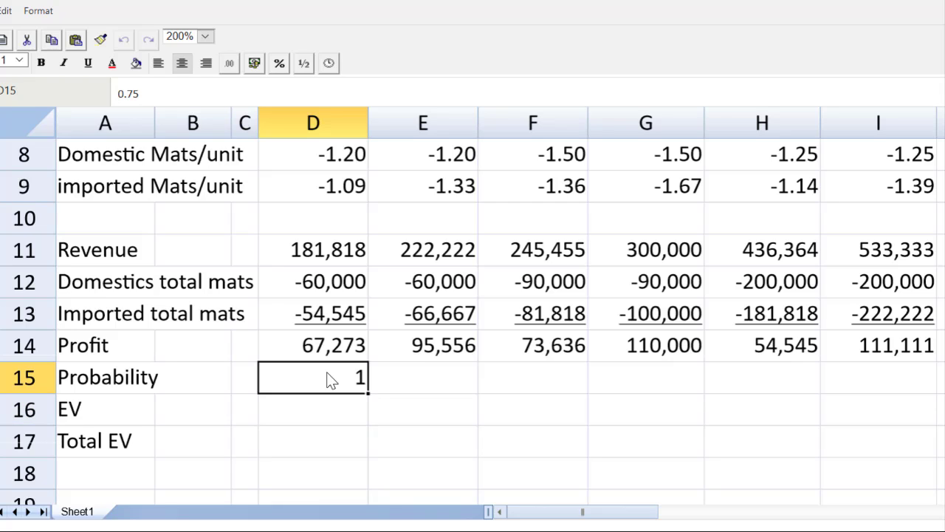
left_click_drag(330, 380, 863, 455)
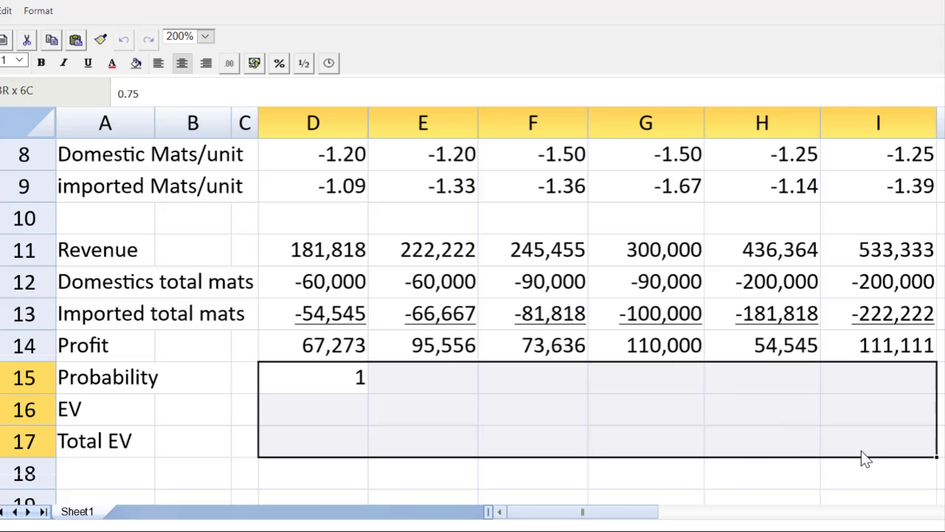
left_click(303, 379)
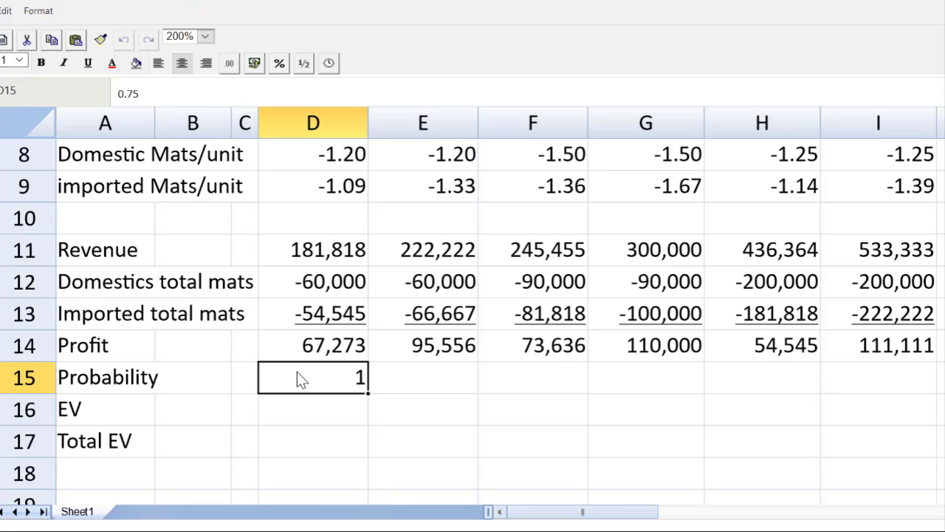
left_click_drag(411, 391, 861, 386)
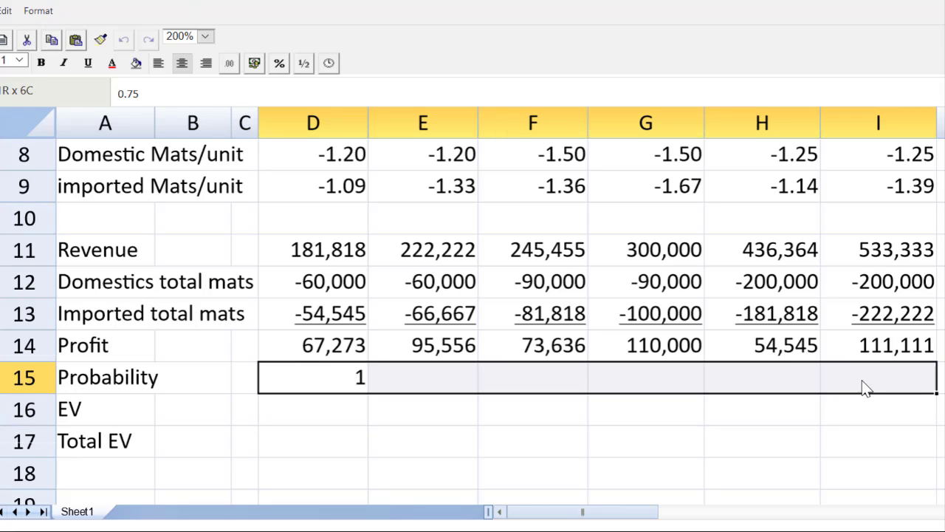
left_click(226, 94)
left_click(279, 63)
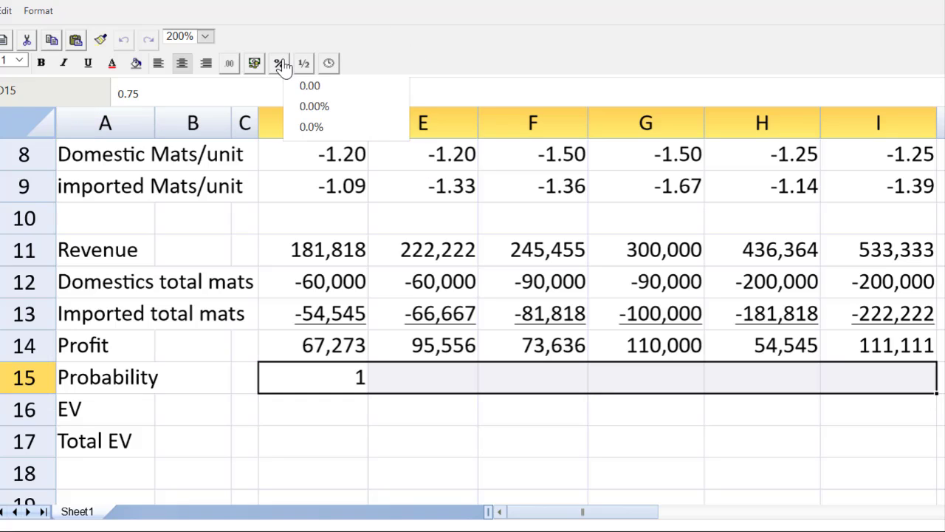
left_click(314, 106)
Step: Enter a probability of .25 in E15 for the second Red column
left_click(415, 379)
type(".")
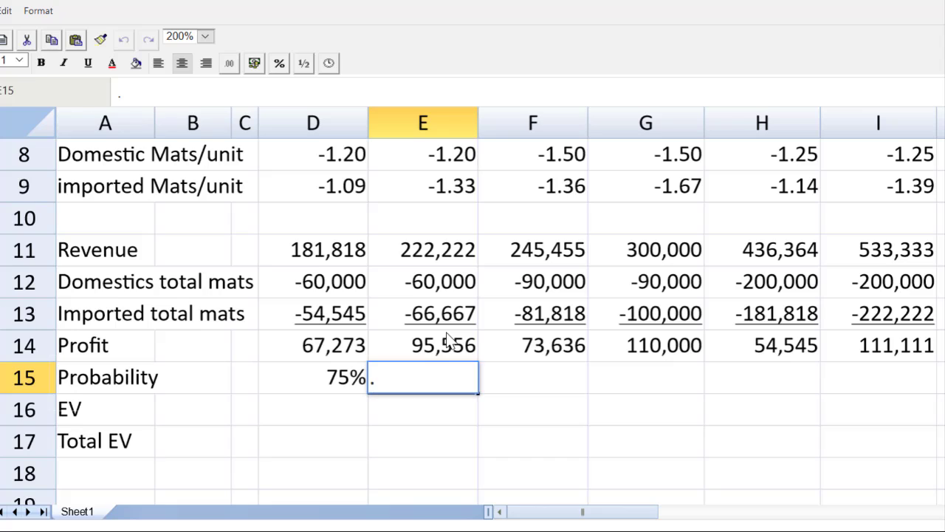
type("25")
key("Return")
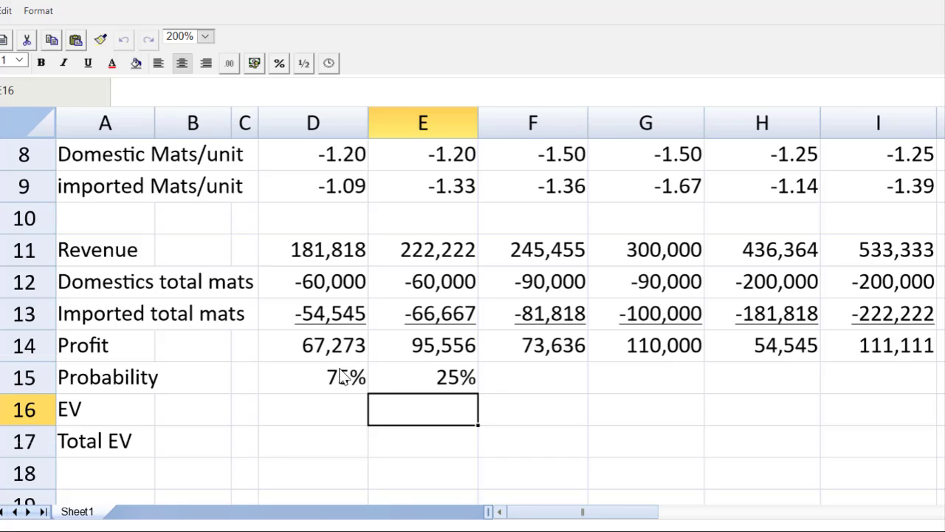
Step: Copy the probability pair in D15:E15 to F15:G15 and H15:I15 for the Blue and Green products
left_click_drag(344, 373, 403, 386)
key("ctrl+c")
left_click(523, 381)
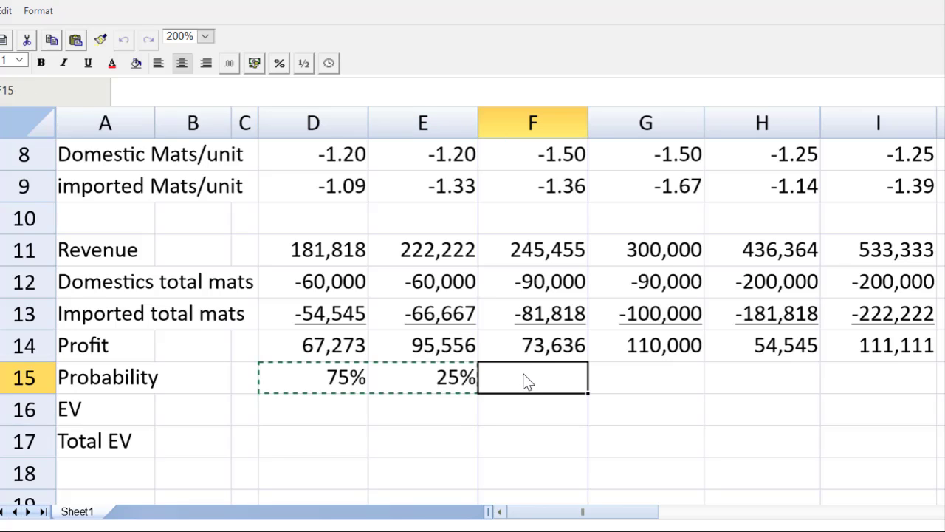
key("ctrl+v")
left_click(739, 382)
key("ctrl+v")
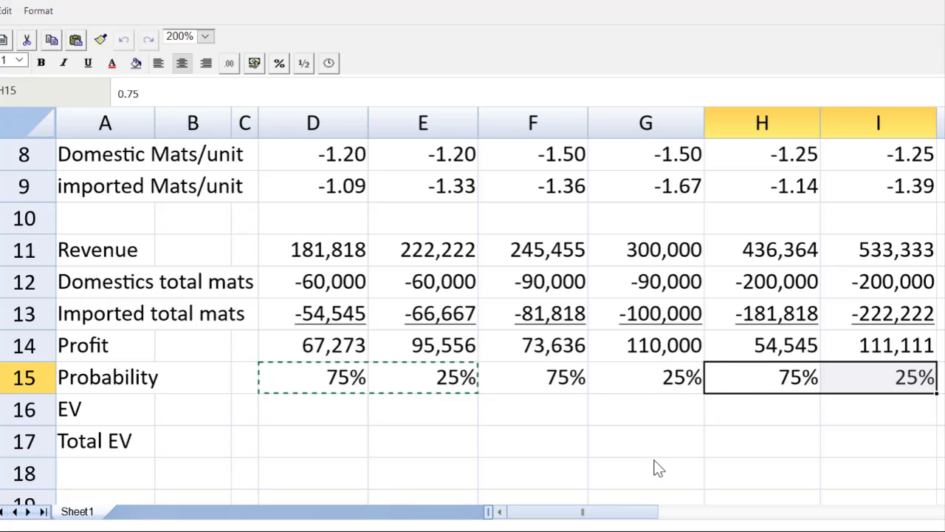
Step: Calculate the EV in D16 with =D14*D15 and fill the formula across to I16
left_click(309, 419)
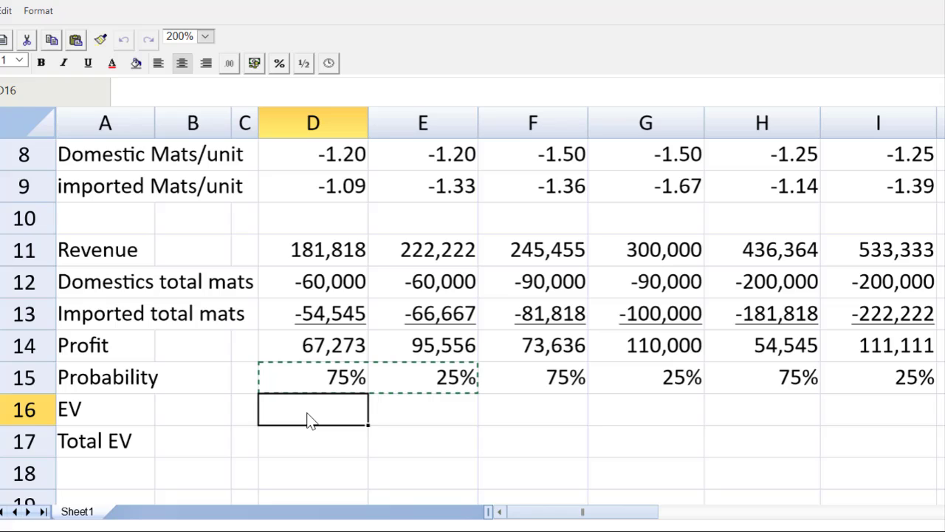
type("=")
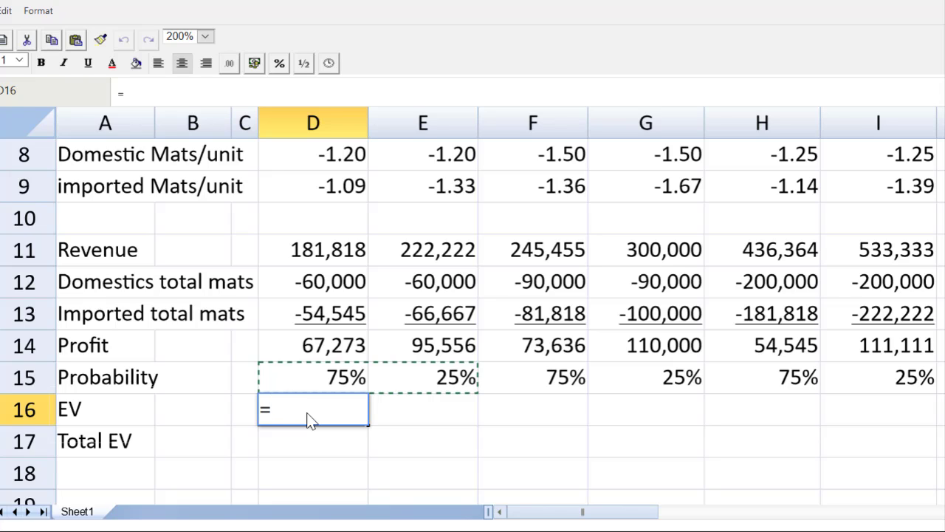
left_click(337, 355)
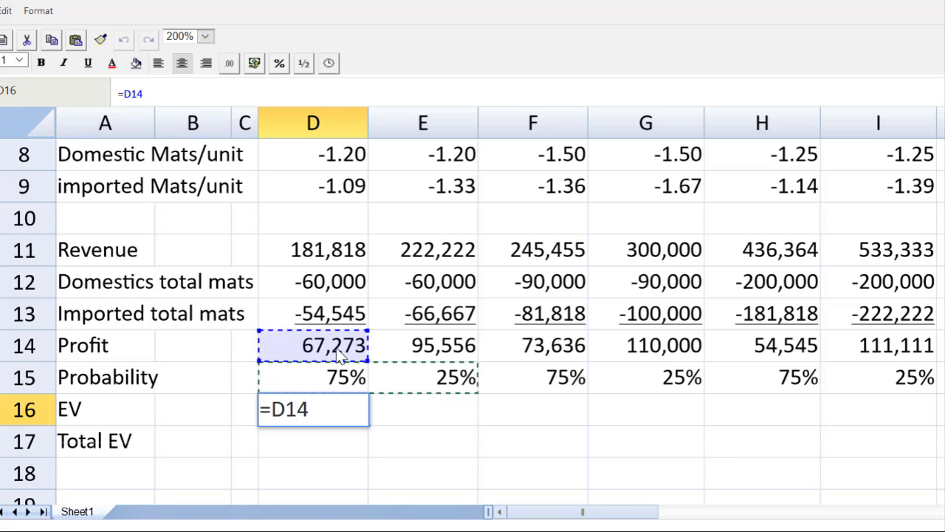
type("*")
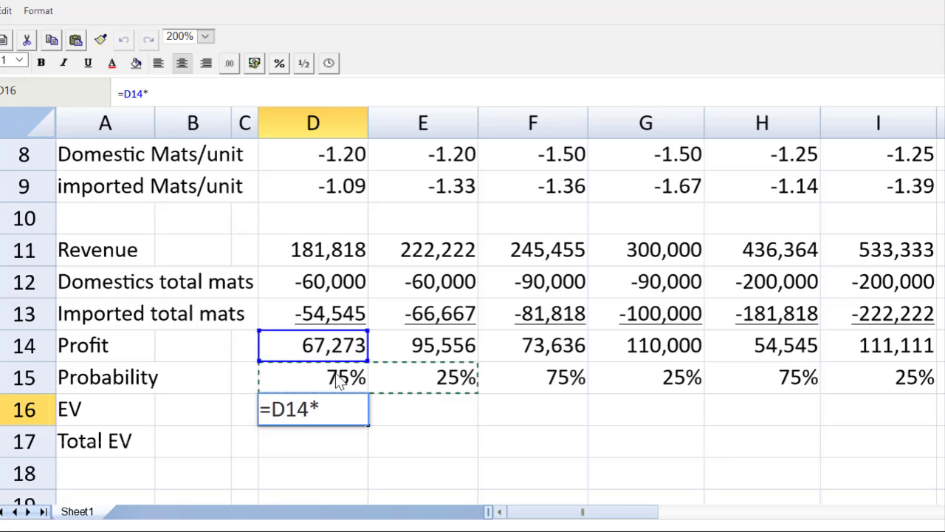
left_click(341, 379)
key("Return")
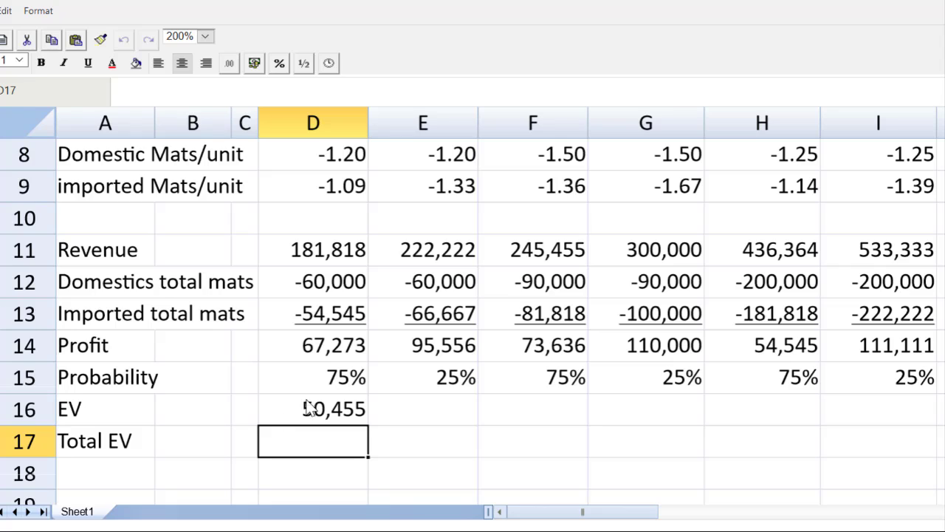
left_click(311, 418)
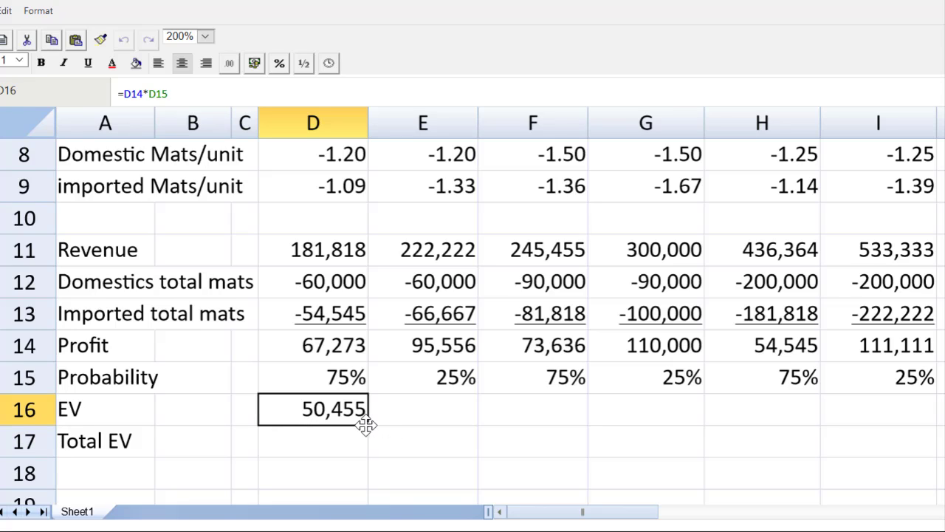
left_click_drag(368, 426, 923, 417)
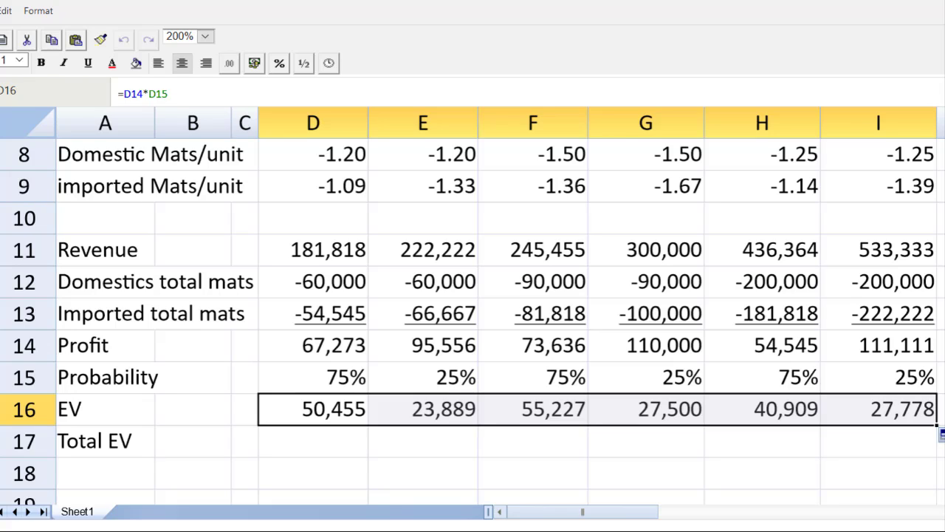
Step: Calculate the total EV for the Red product in D17 with =SUM(D16:E16)
left_click(309, 446)
type("=")
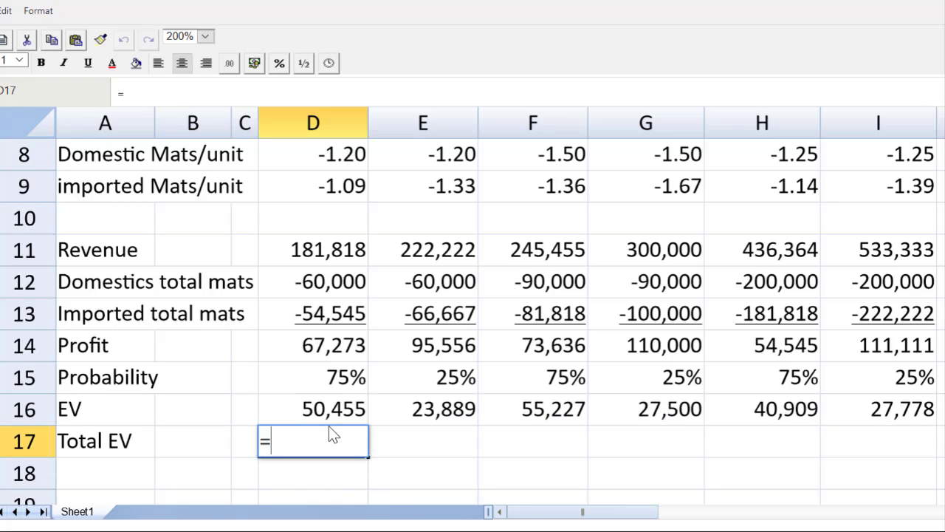
type("sum(")
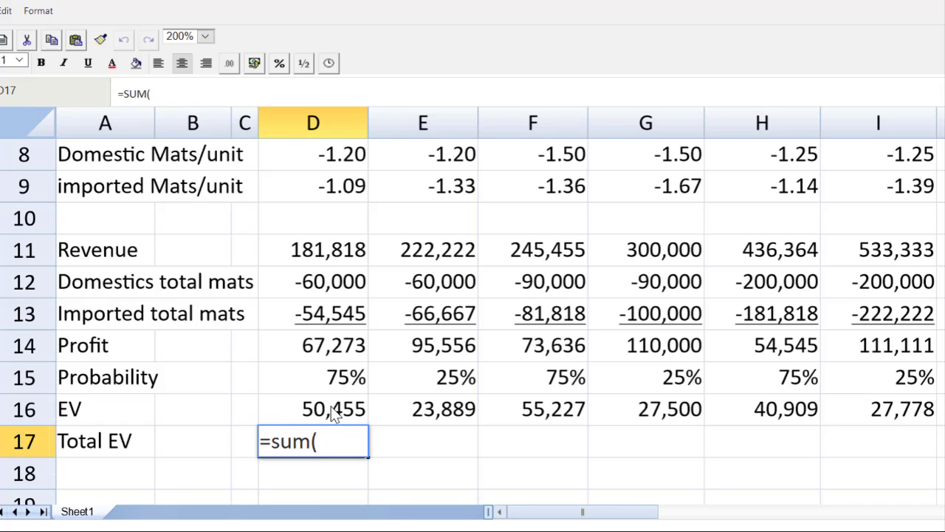
left_click_drag(334, 415, 404, 410)
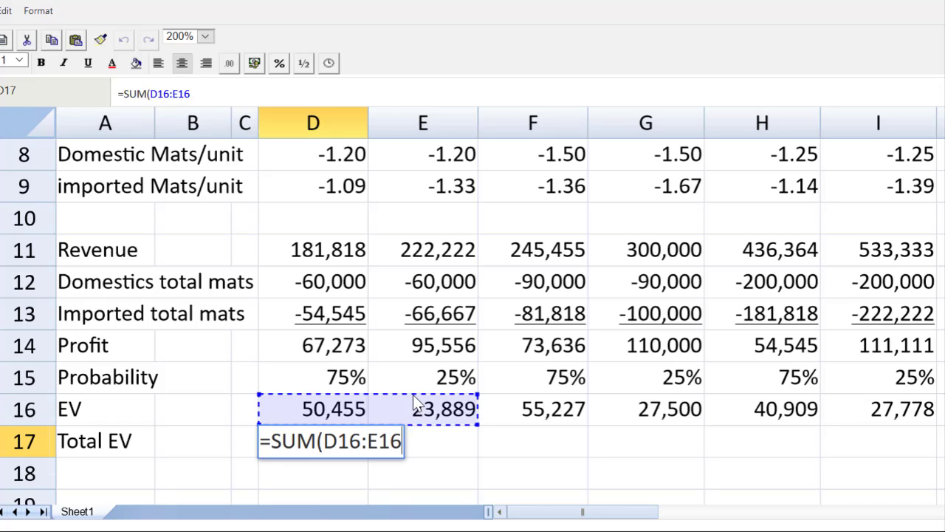
type(")")
key("Return")
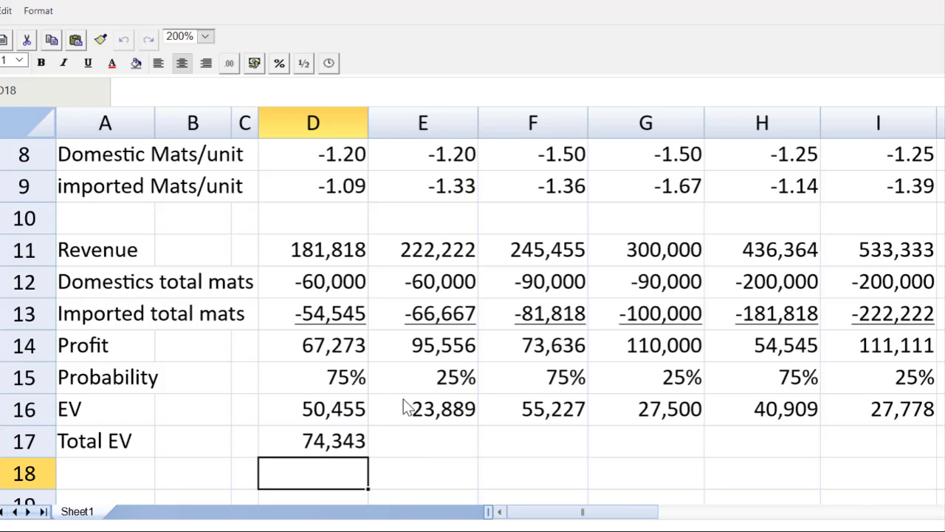
Step: Copy the total EV formula from D17 to F17 and H17 for the Blue and Green products
left_click(334, 439)
key("ctrl+c")
left_click(559, 448)
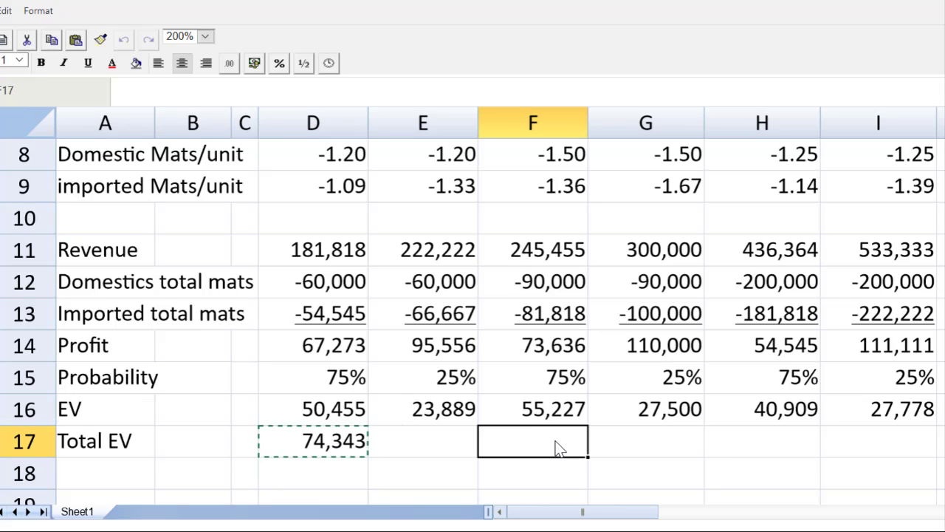
key("ctrl+v")
left_click(751, 449)
key("ctrl+v")
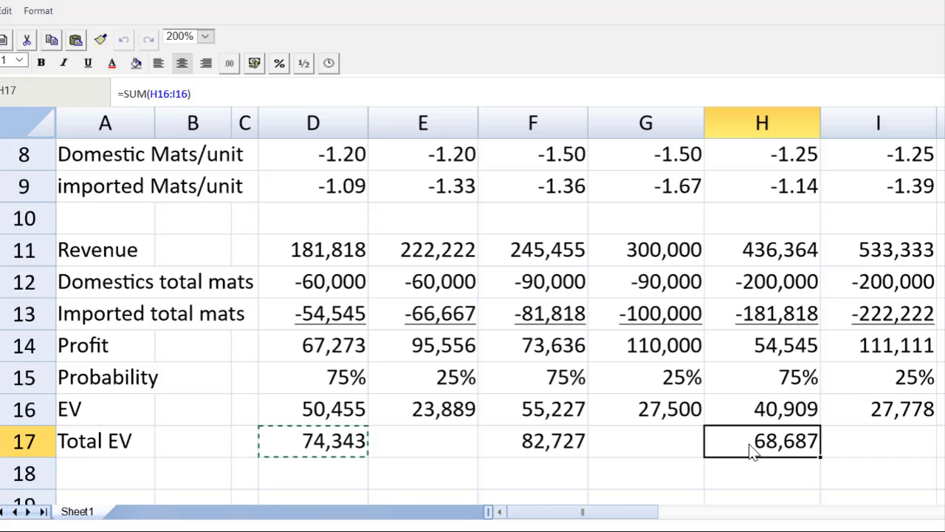
Step: Set the sheet zoom to 100% and bring the whole table from row 1 into view
left_click(205, 37)
left_click(185, 110)
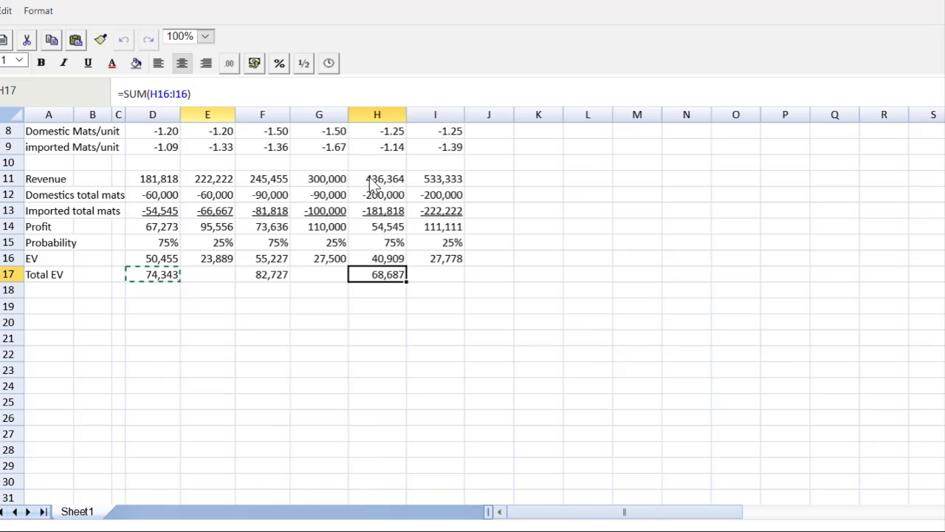
scroll(481, 310, "up", 3)
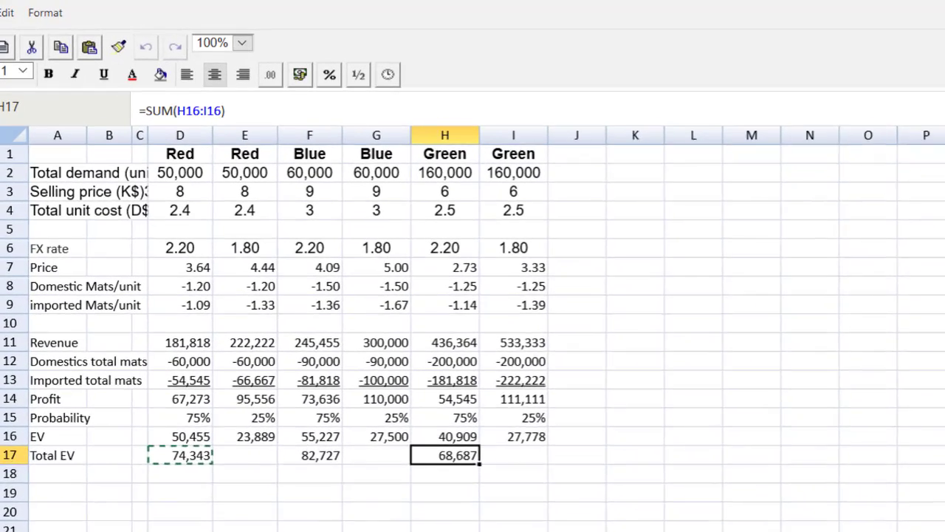
Step: Highlight the Blue product's profit at the 2.20 exchange rate in F14 with a bright green fill
left_click(378, 402)
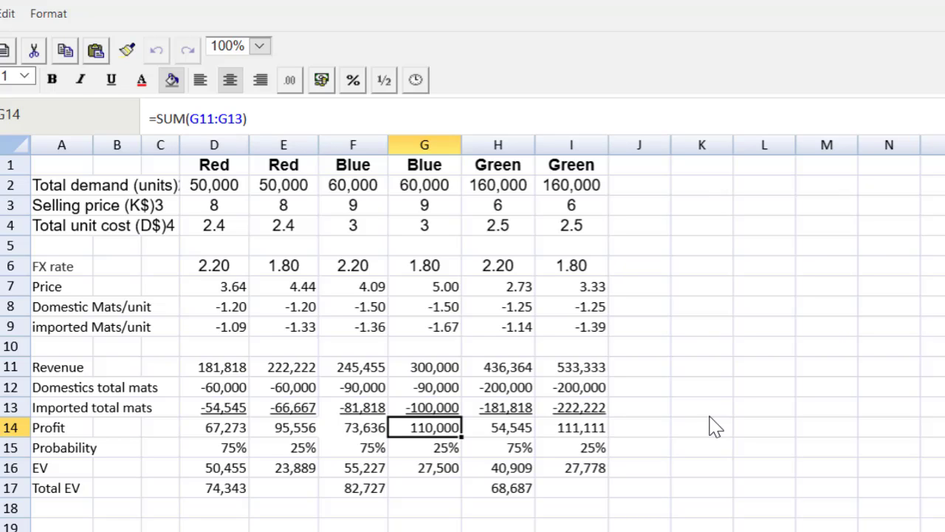
left_click(349, 428)
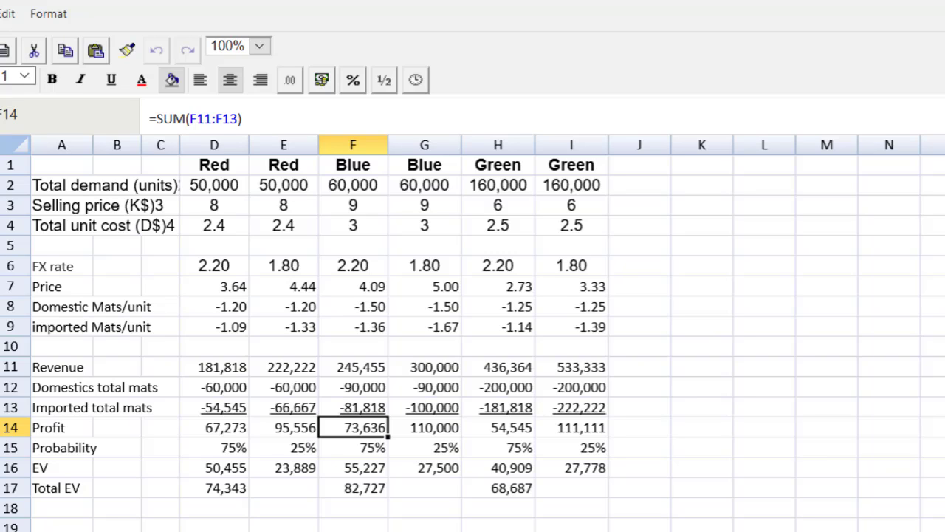
left_click(172, 81)
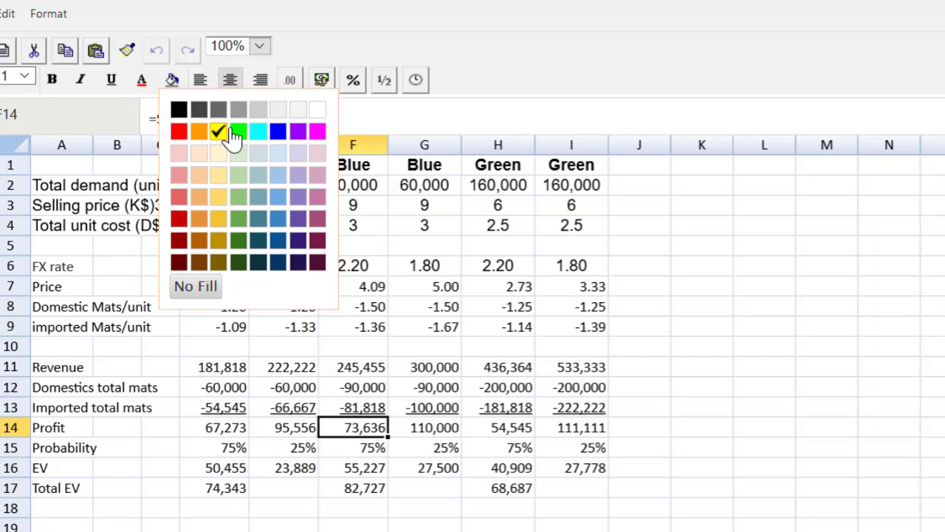
key("Escape")
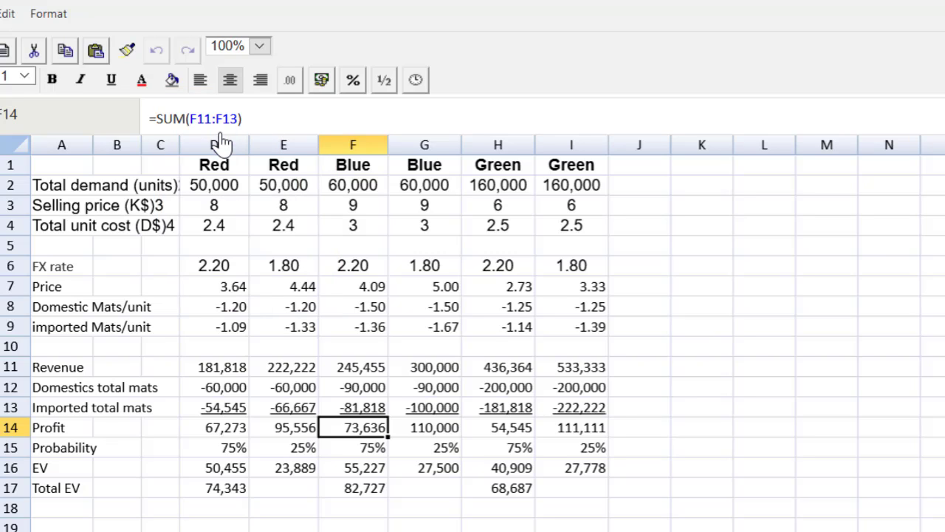
left_click(425, 508)
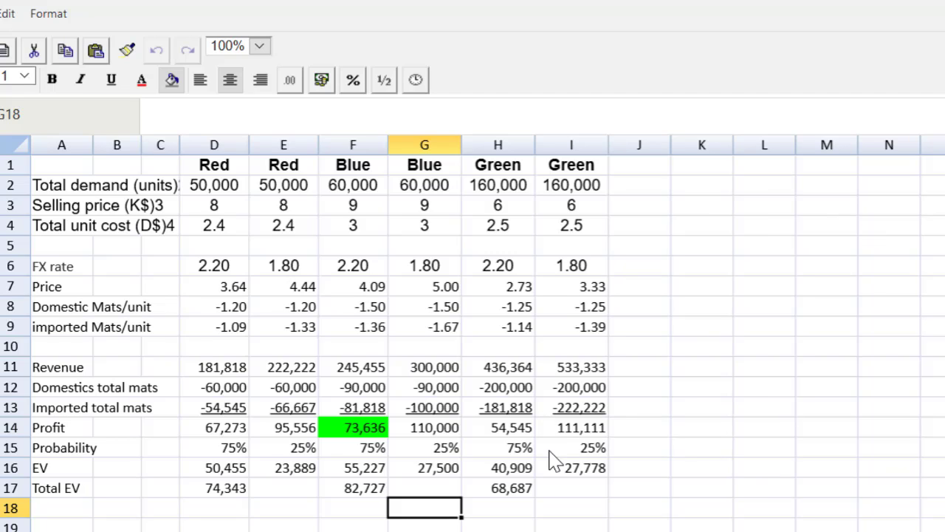
Step: Highlight the Green product's profit at the 1.80 exchange rate in I14 with a bright green fill
left_click(569, 433)
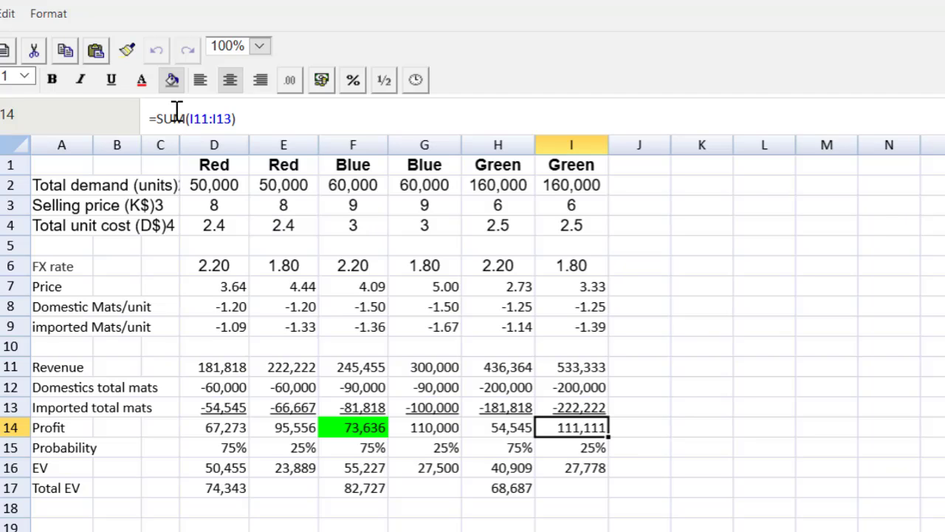
left_click(174, 82)
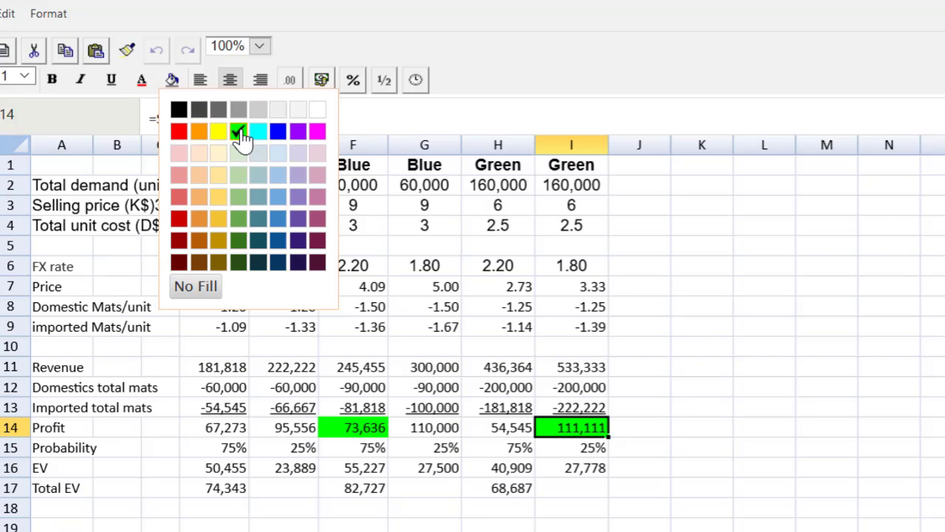
left_click(242, 135)
left_click(353, 531)
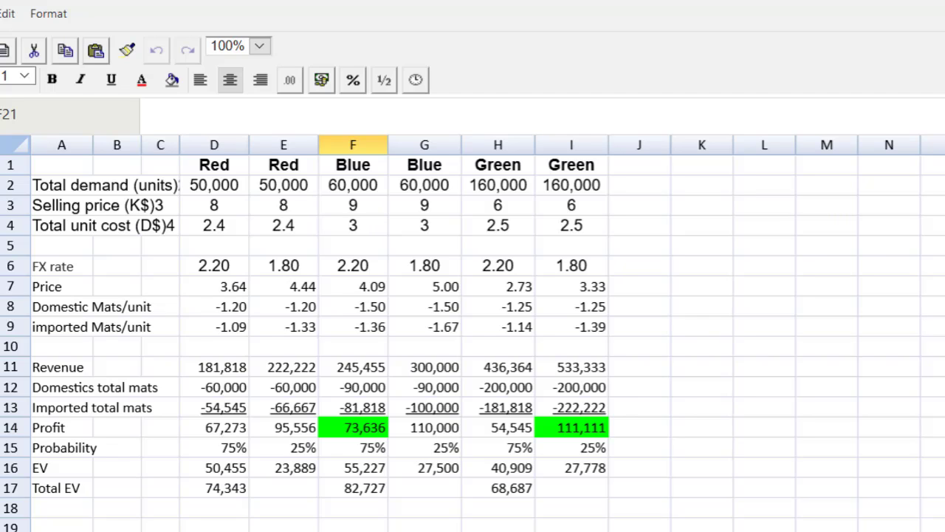
Step: Highlight the Blue product's total EV in F17 with a cyan fill
left_click(355, 493)
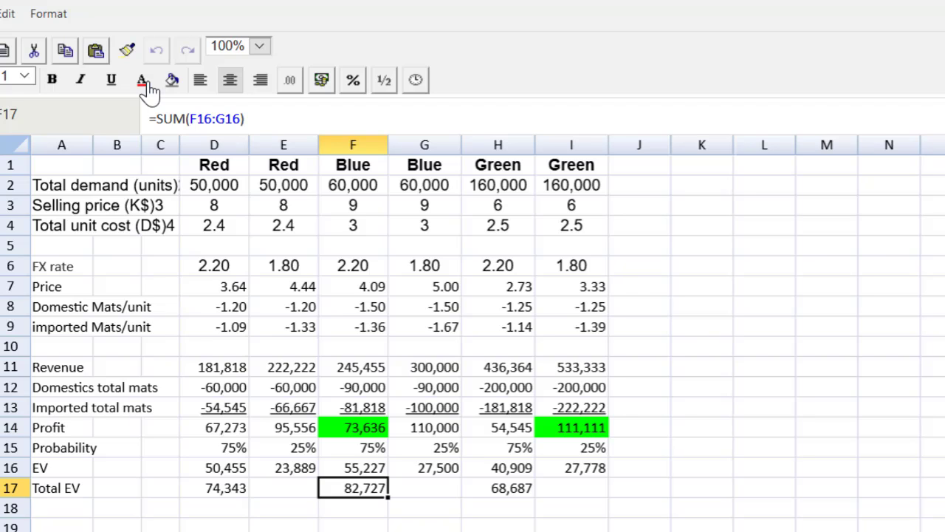
left_click(172, 81)
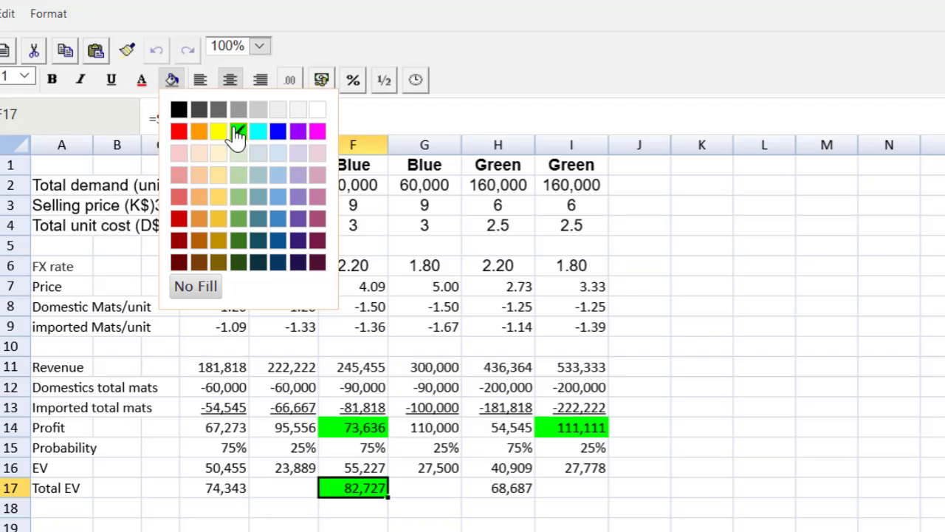
left_click(258, 132)
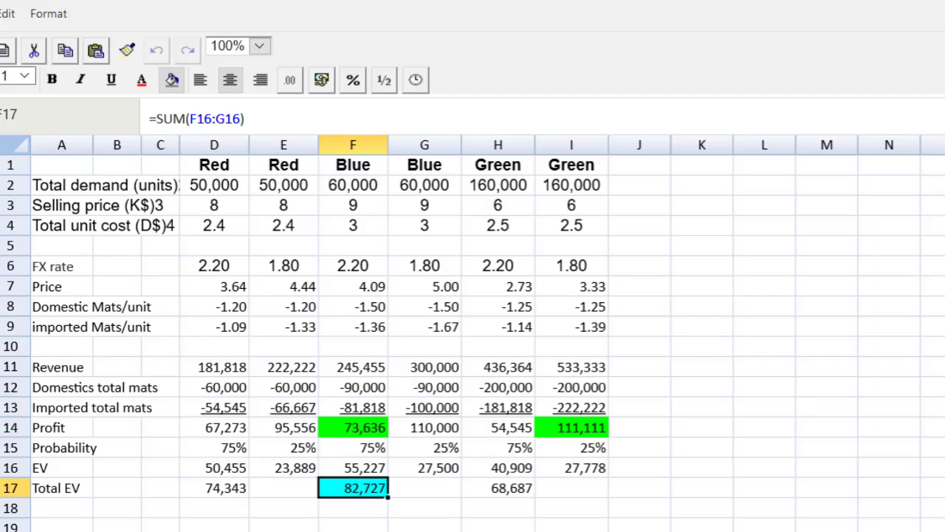